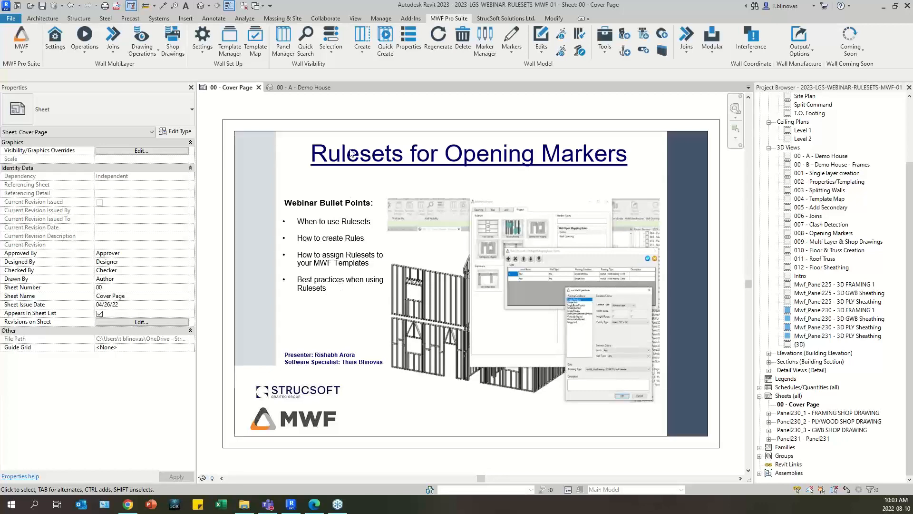
- Open the 00 - A - Demo House 3D view to show the doors and windows in the exterior walls
left_click(301, 88)
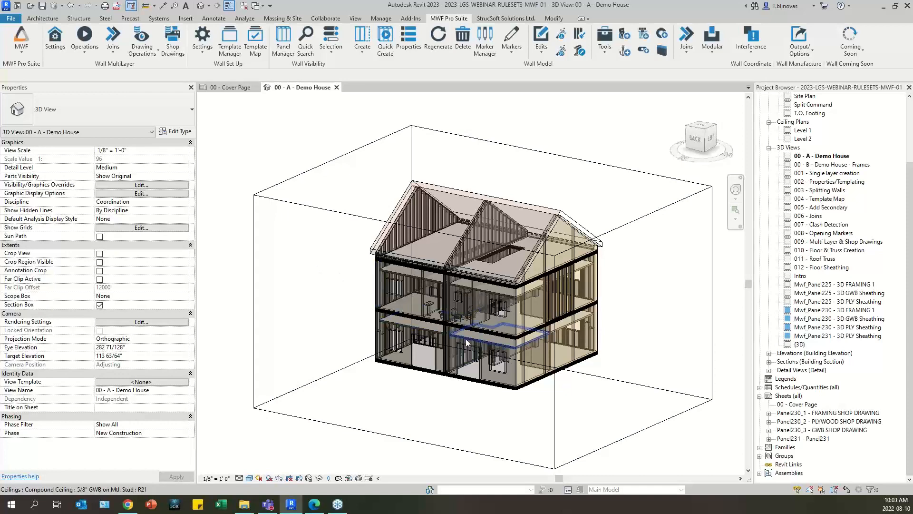
middle_click_drag(476, 342, 441, 345)
scroll(393, 341, "up", 3)
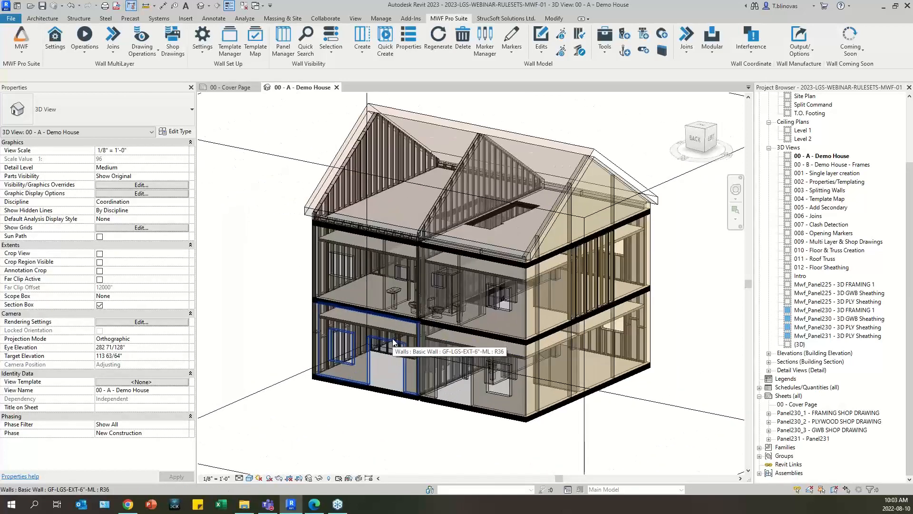
scroll(392, 341, "up", 2)
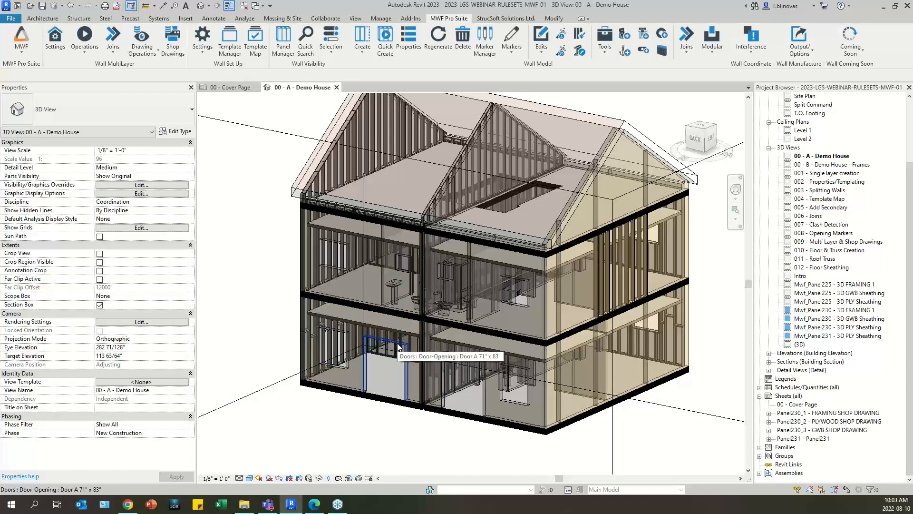
- Review the marker commands, including Apply Opening Type, with the ground-floor Door A 71" x 83" selected
left_click(398, 347)
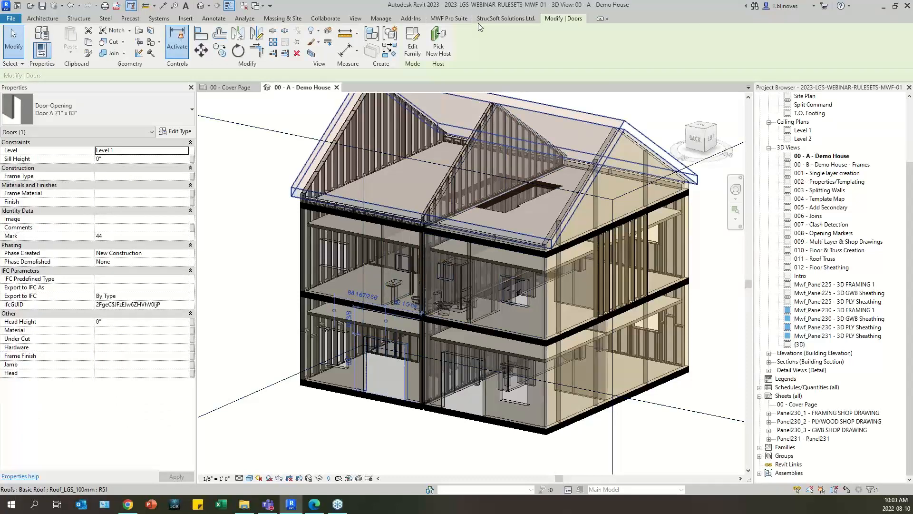
left_click(449, 18)
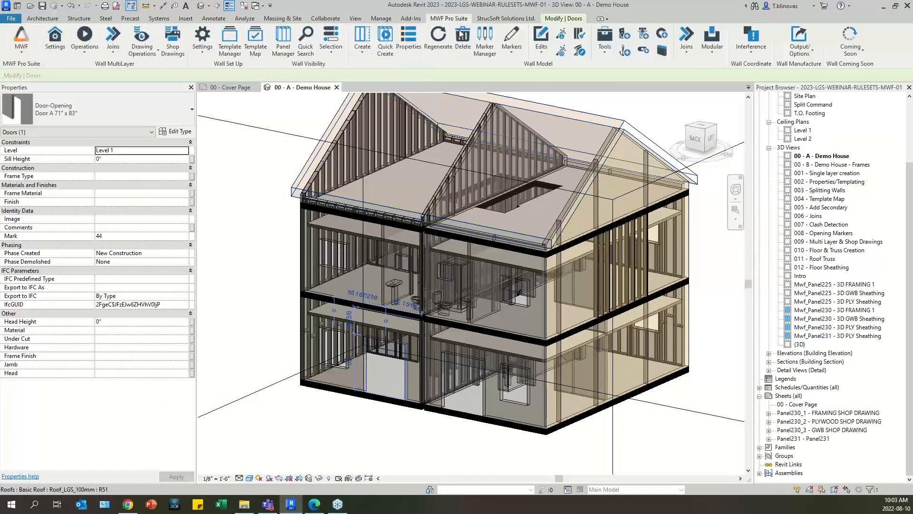
left_click(510, 53)
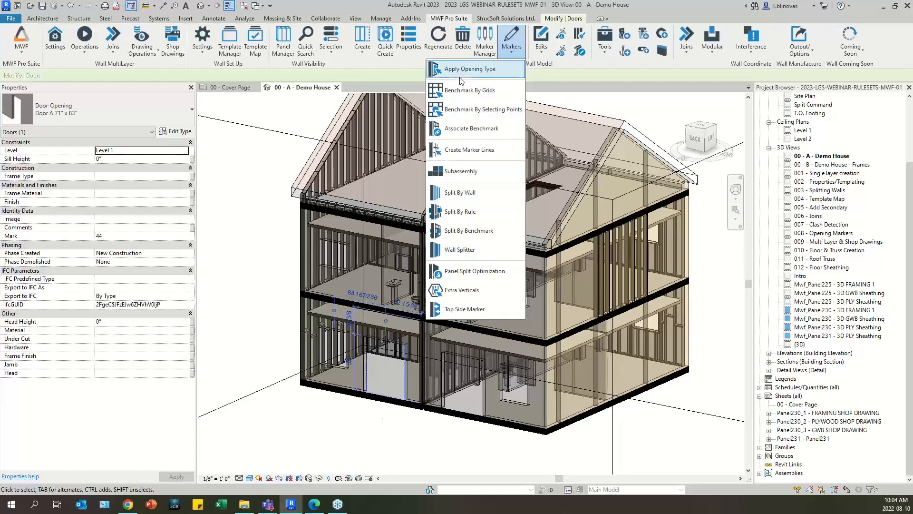
left_click(350, 442)
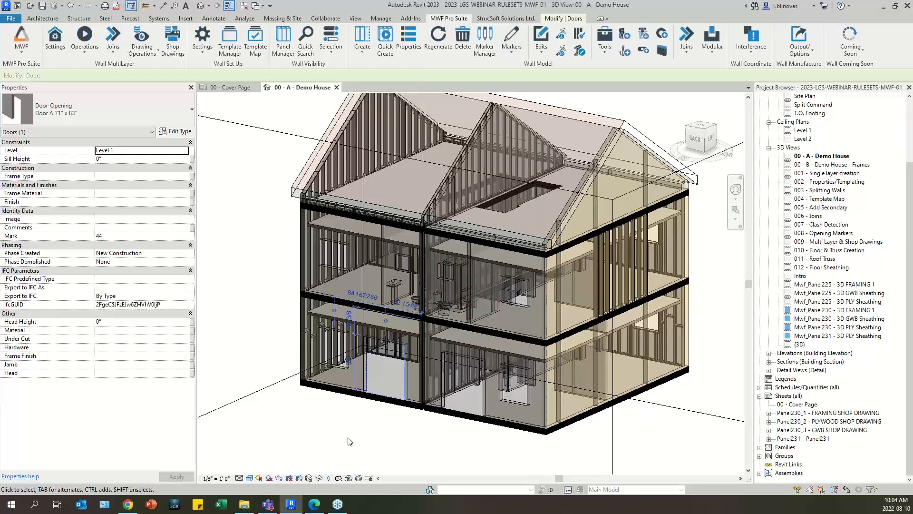
left_click(350, 442)
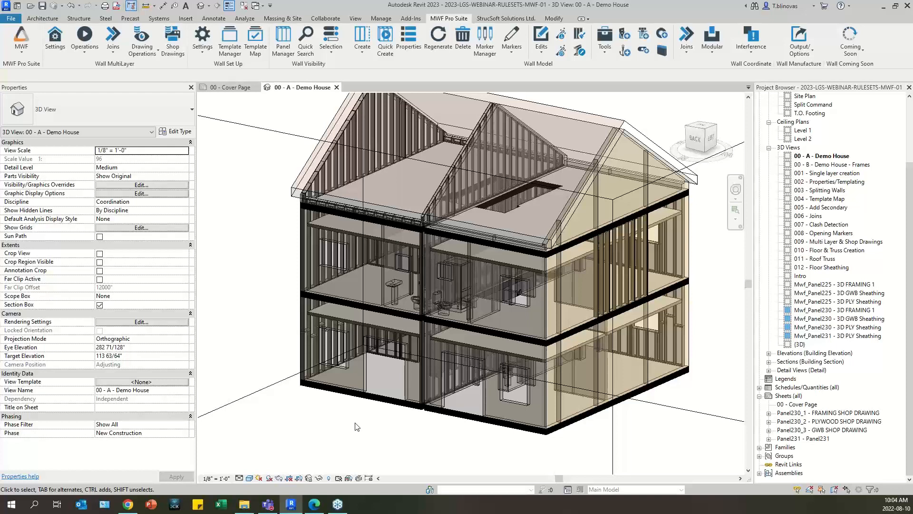
- Accept the template map assigning LGS 6" EXT to the exterior walls and quick-create framing for the upper-floor FF-LGS-EXT-6"-ML wall
scroll(347, 268, "up", 5)
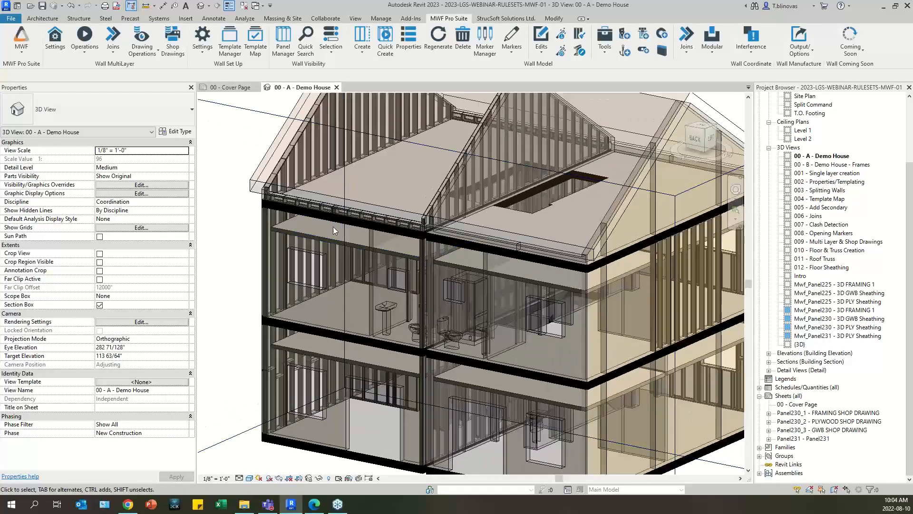
left_click(332, 223)
left_click(448, 20)
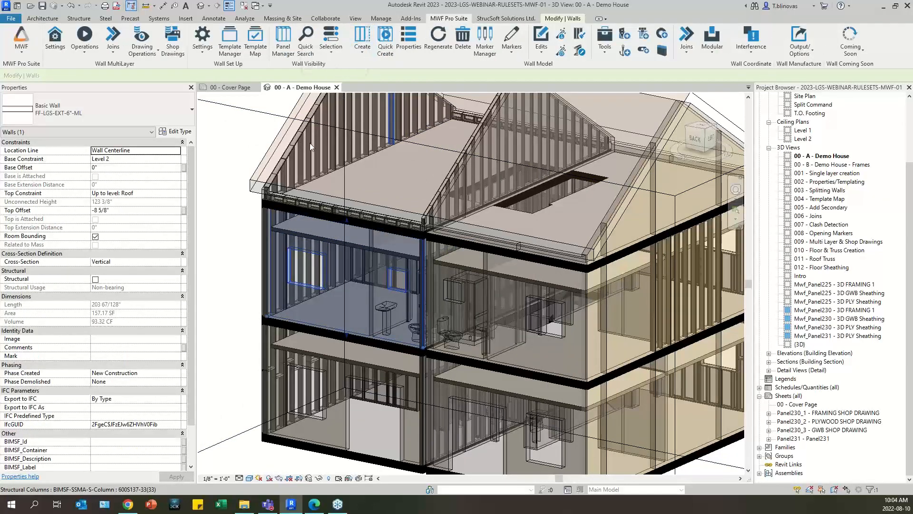
left_click(255, 40)
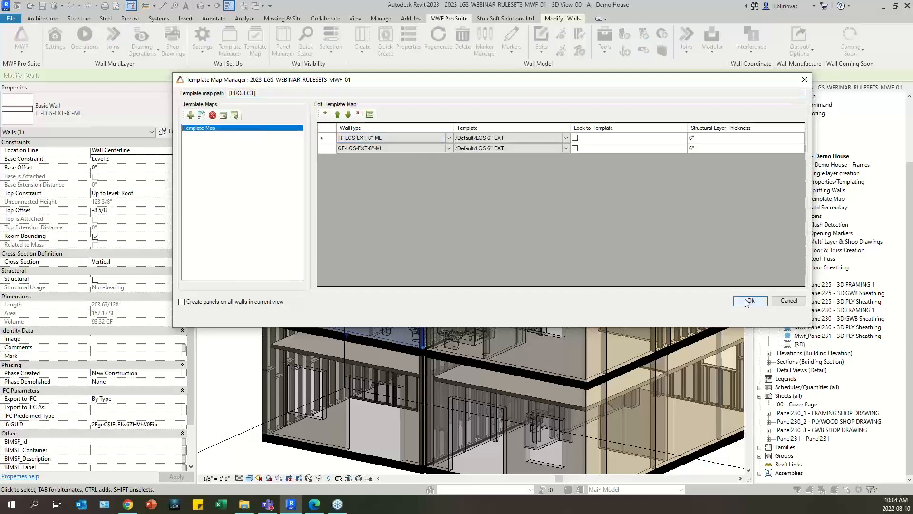
left_click(749, 302)
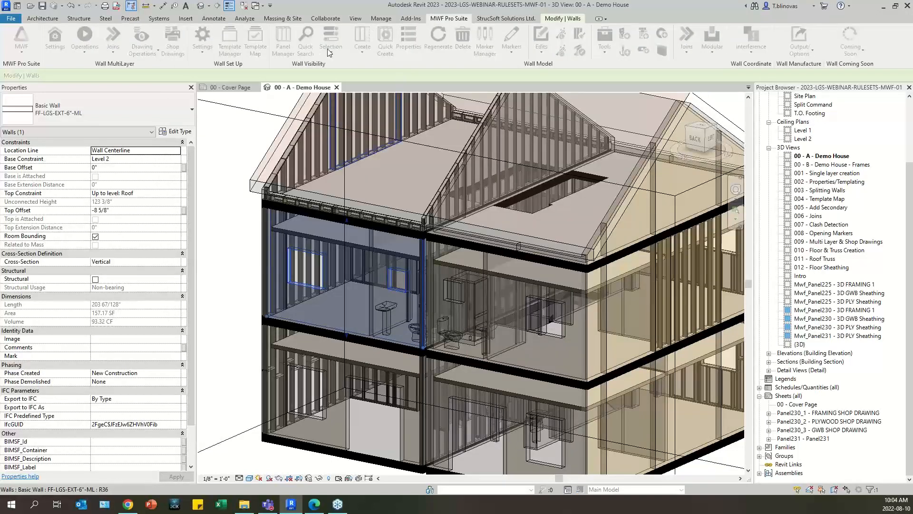
left_click(386, 40)
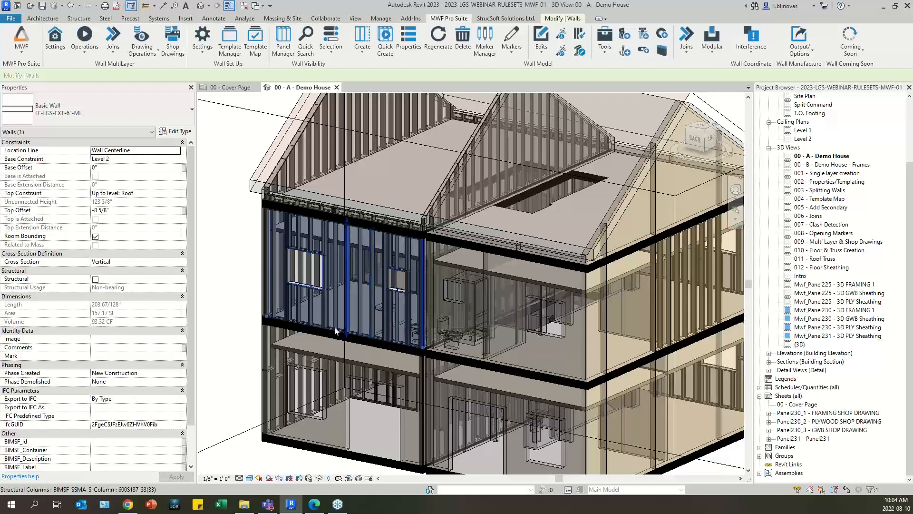
- Narrow the section box from both sides in the left view so it isolates the building face containing the newly framed wall
scroll(345, 277, "up", 2)
scroll(345, 277, "down", 5)
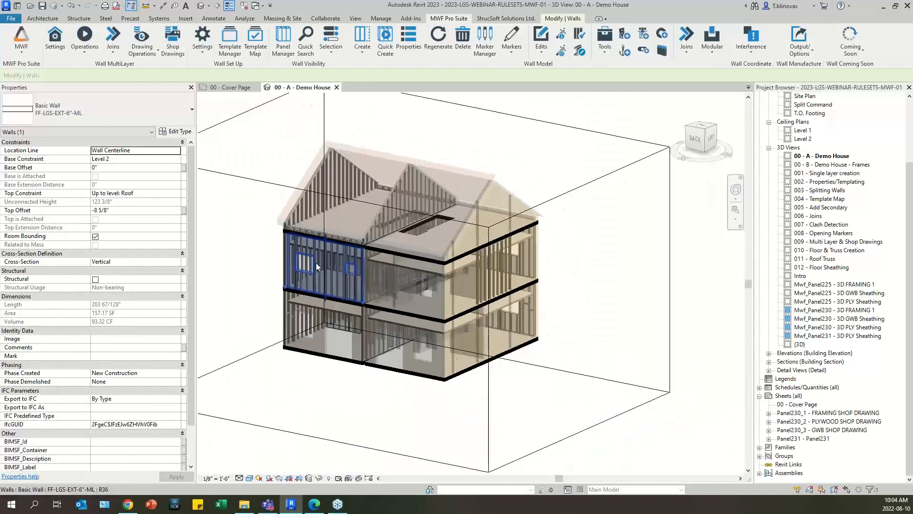
middle_click_drag(318, 267, 267, 273, "shift")
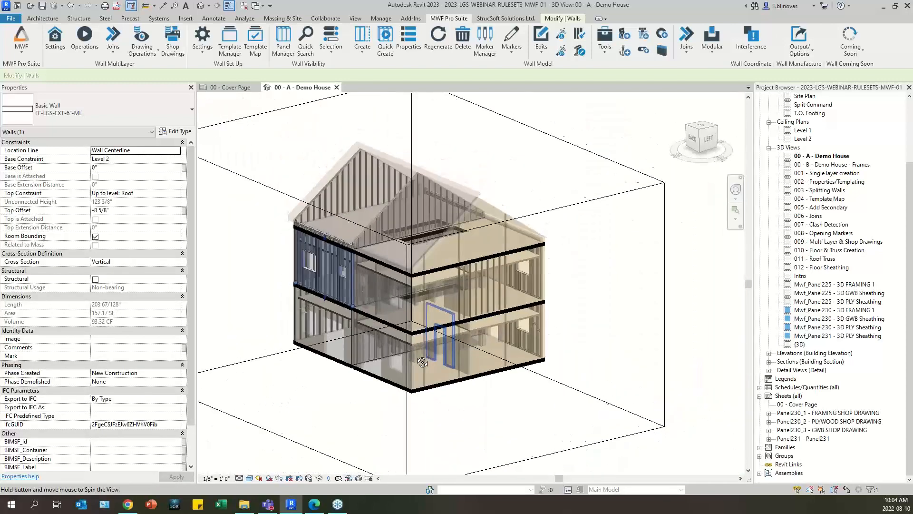
left_click(708, 141)
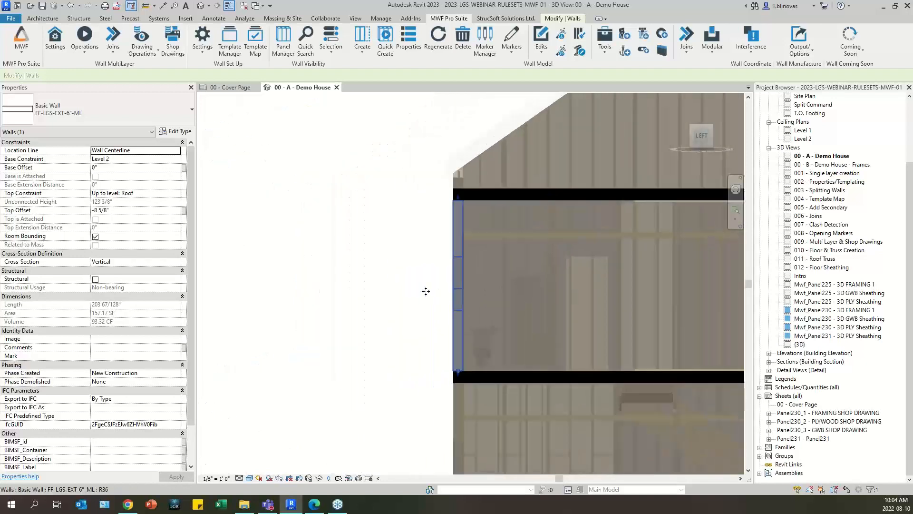
left_click(676, 299)
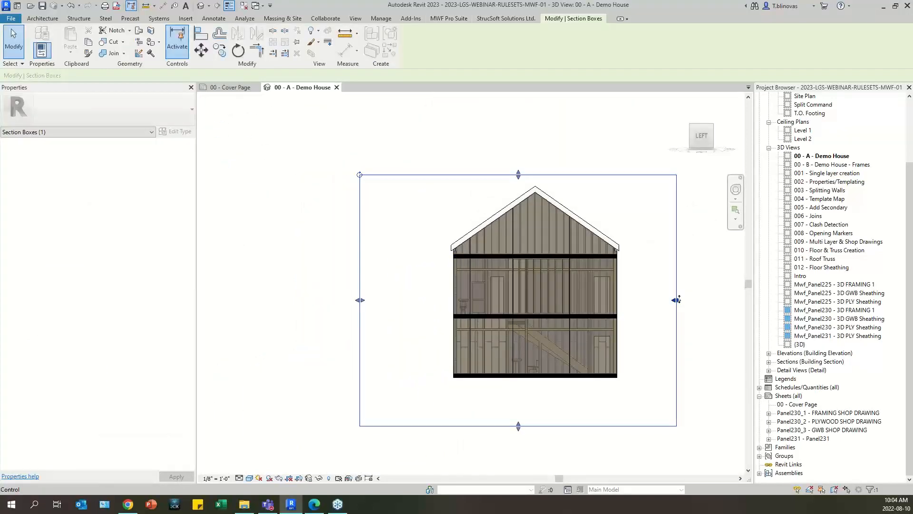
left_click_drag(676, 299, 467, 300)
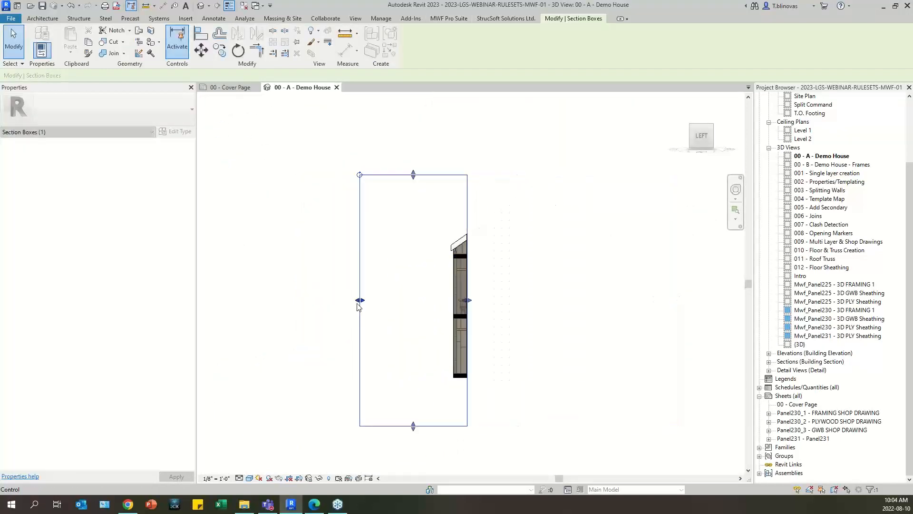
left_click_drag(360, 300, 447, 300)
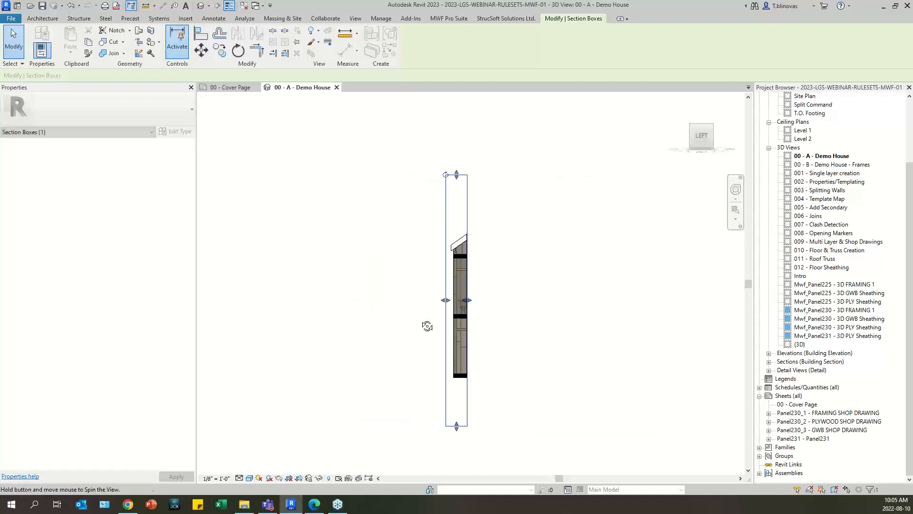
middle_click_drag(424, 322, 550, 373, "shift")
scroll(444, 301, "up", 6)
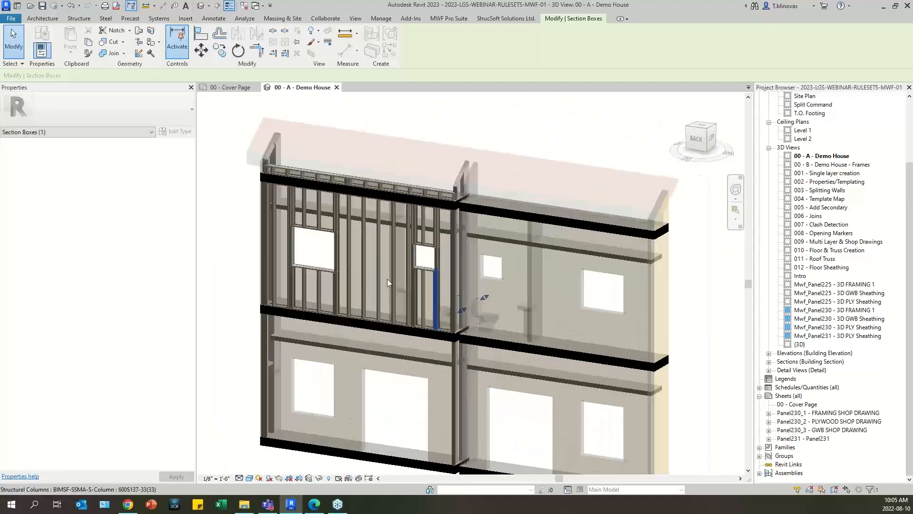
key("Escape")
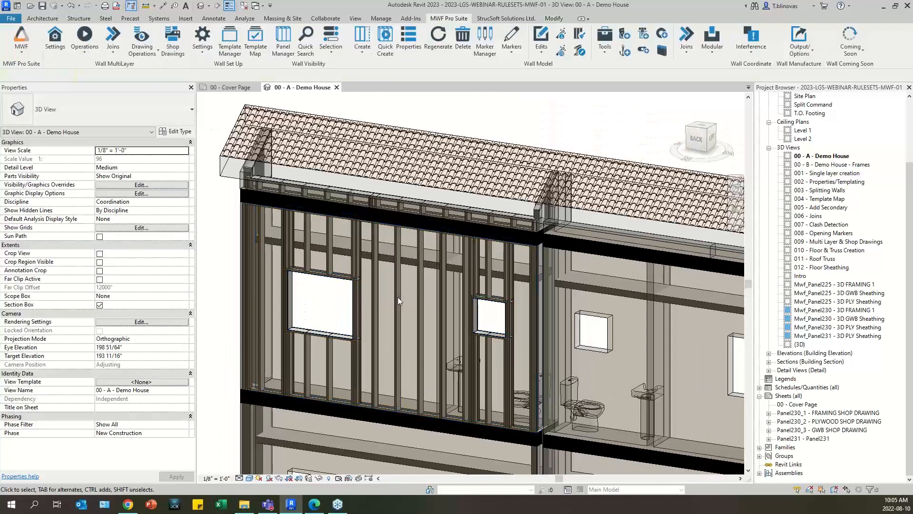
- Examine the opening marker types in Marker Manager, previewing the DOOR A box header, both truss header window markers and 1K 1H WINDOW C
left_click(398, 309)
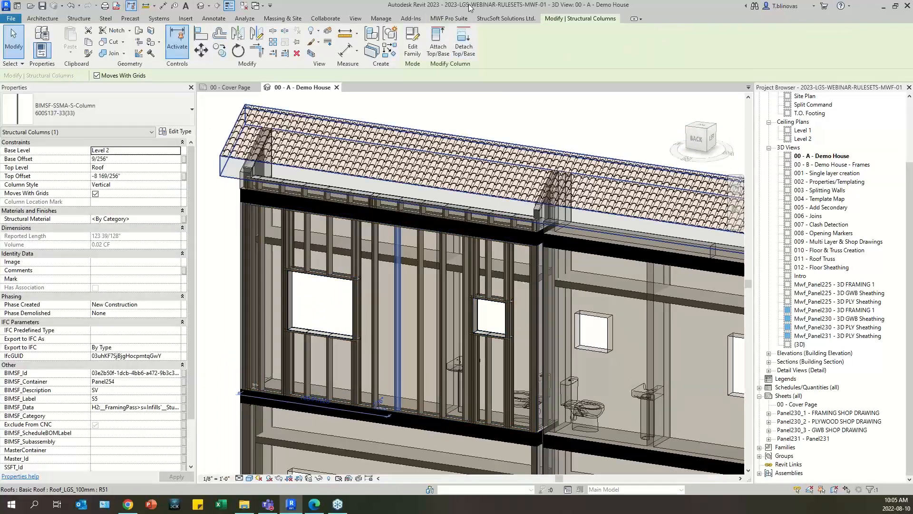
left_click(458, 19)
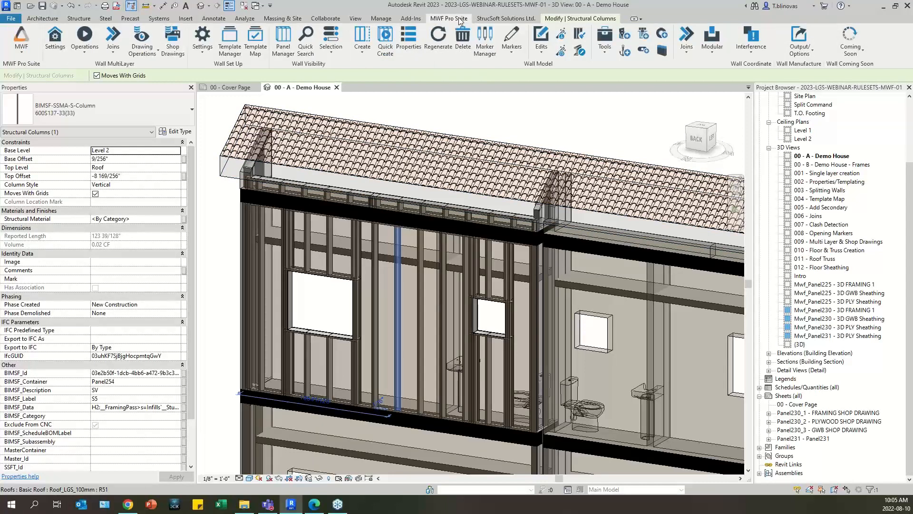
left_click(493, 50)
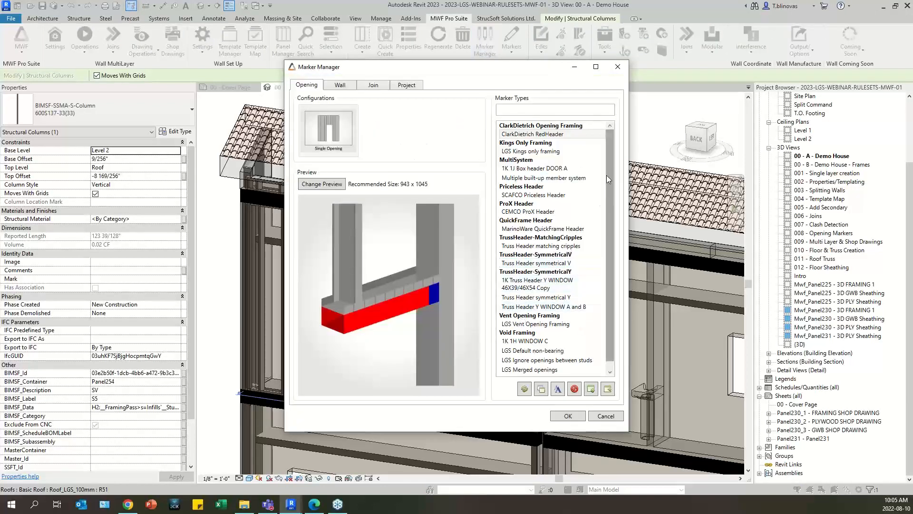
left_click_drag(475, 71, 259, 50)
left_click(318, 148)
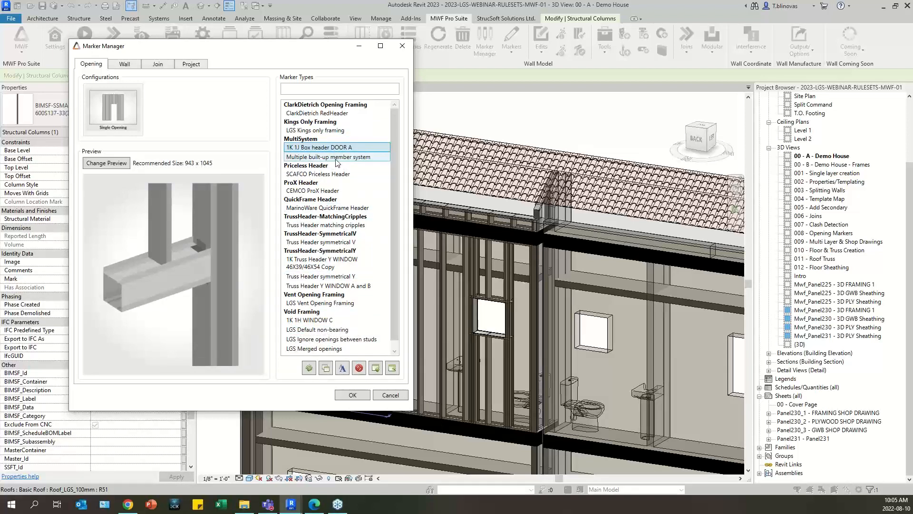
scroll(392, 163, "down", 1)
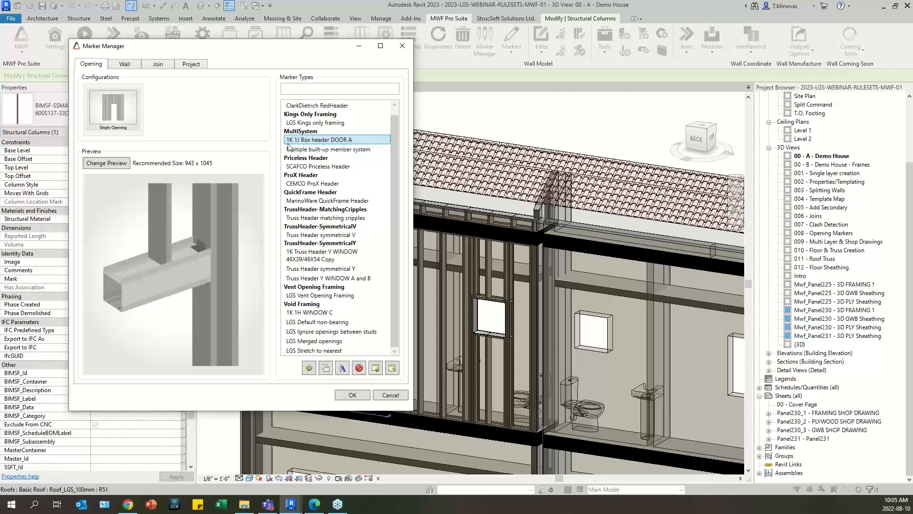
left_click(386, 251)
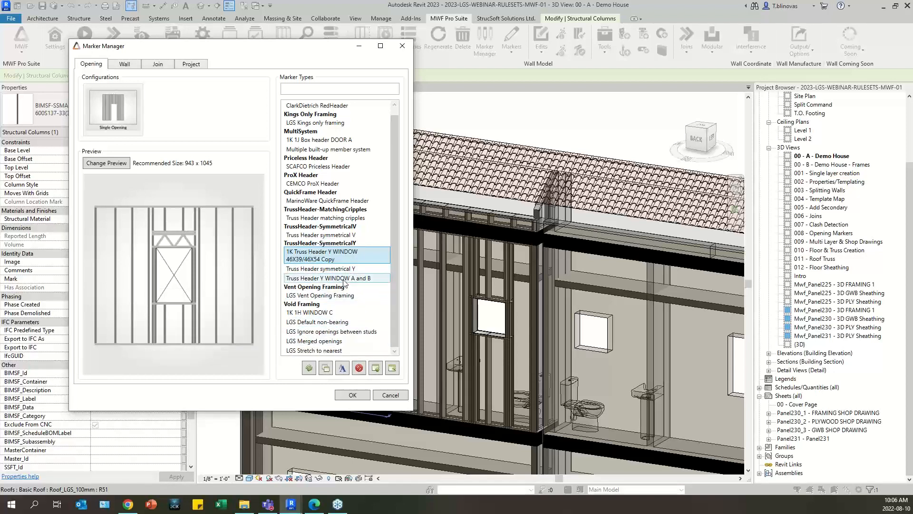
left_click(348, 278)
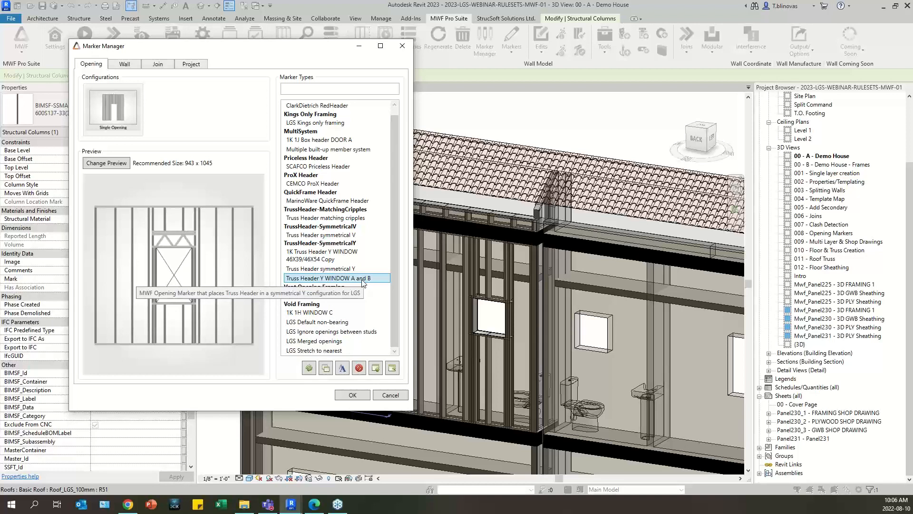
left_click(333, 312)
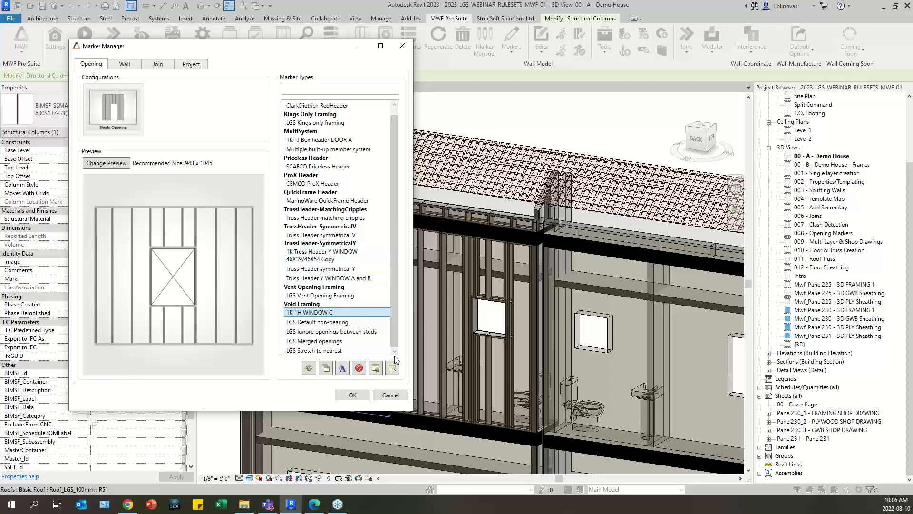
left_click_drag(393, 147, 393, 128)
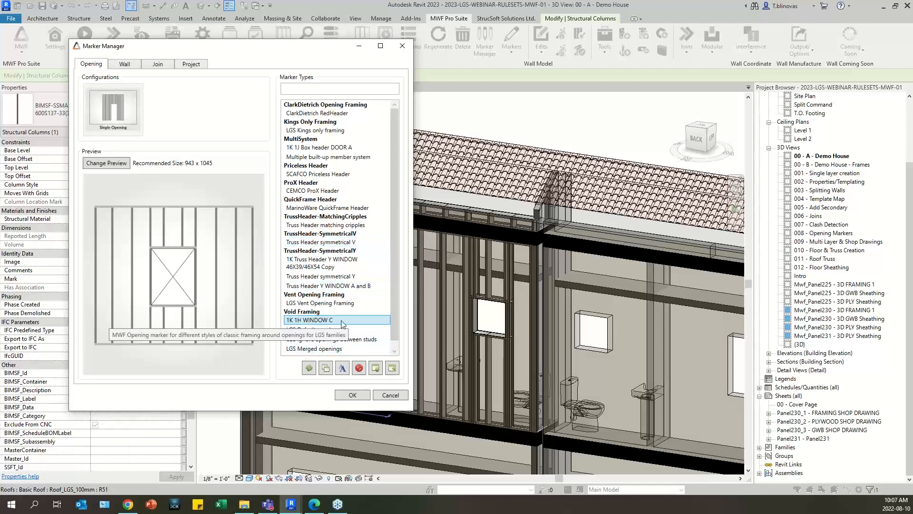
- Inspect the Wall Opening rule set under the project's Wall Opening Mapping rulesets and close it without adding rules
left_click(191, 66)
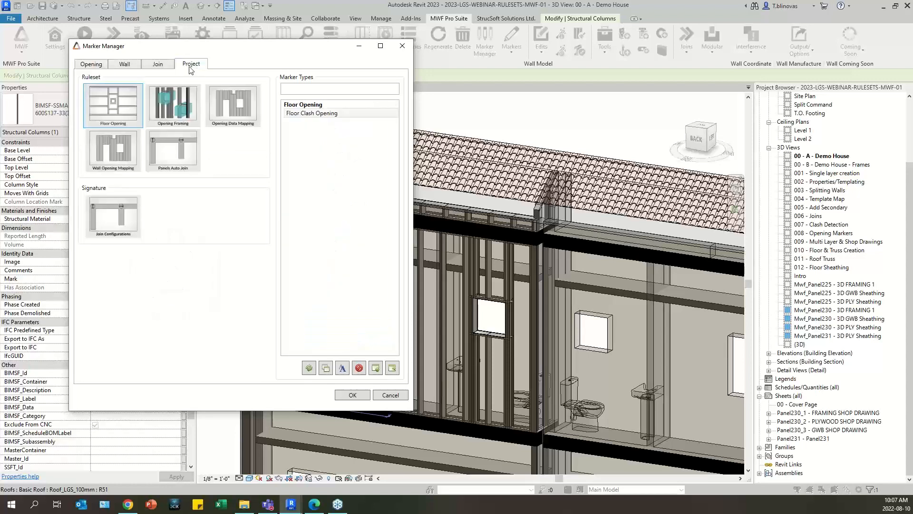
left_click(113, 155)
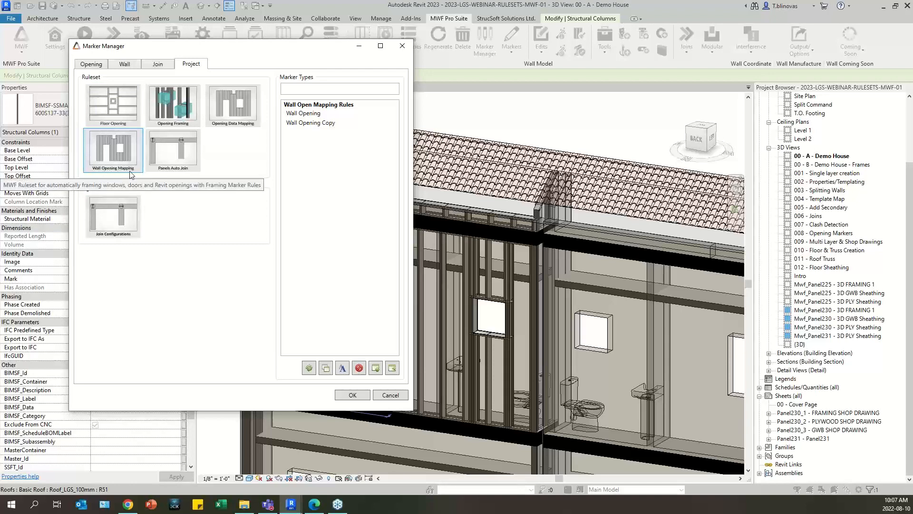
left_click(317, 117)
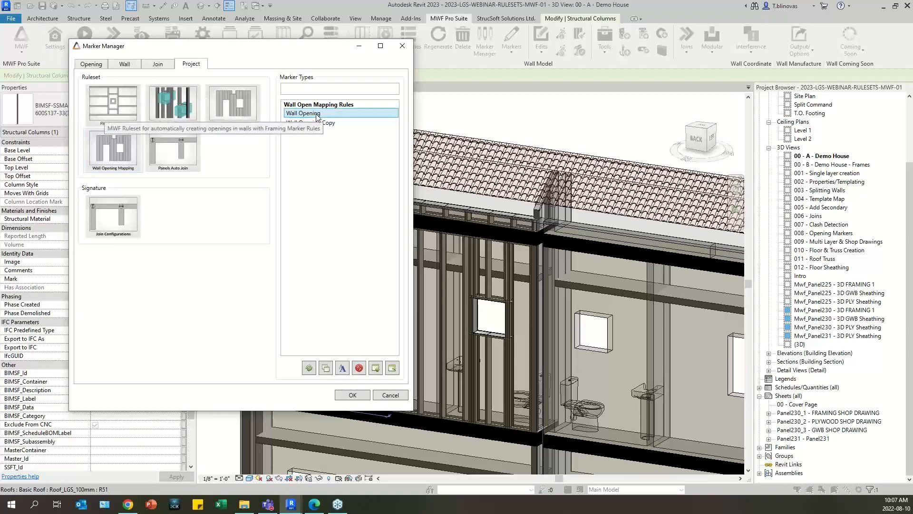
double_click(317, 117)
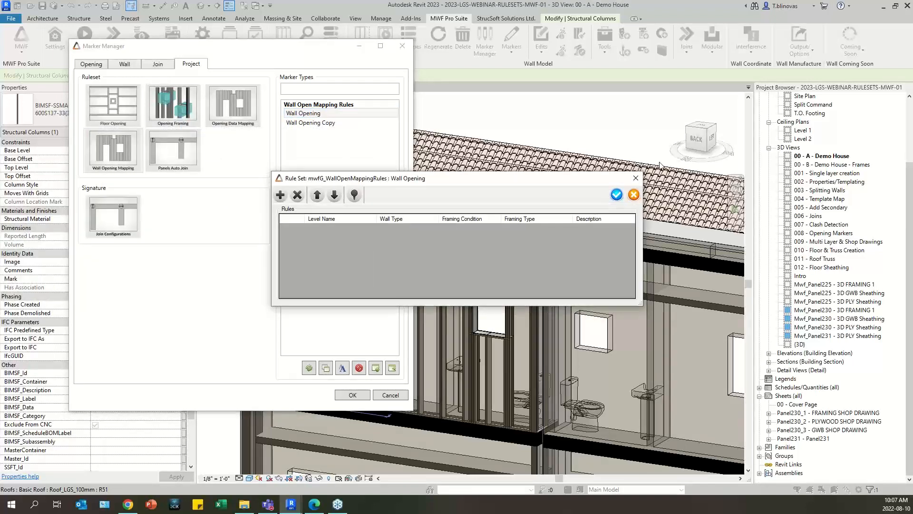
left_click(635, 178)
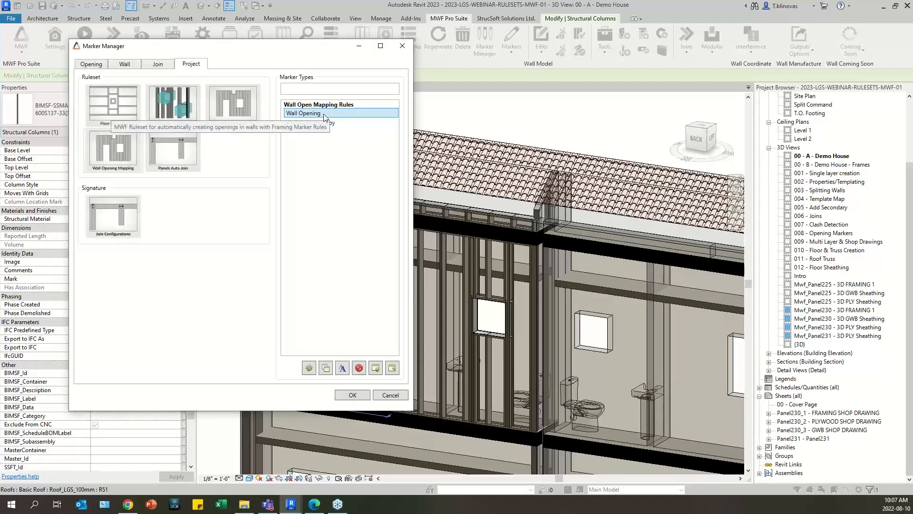
- Duplicate the Wall Opening mapping ruleset as "Webinar Ruleset" and open the copy for editing
left_click(326, 369)
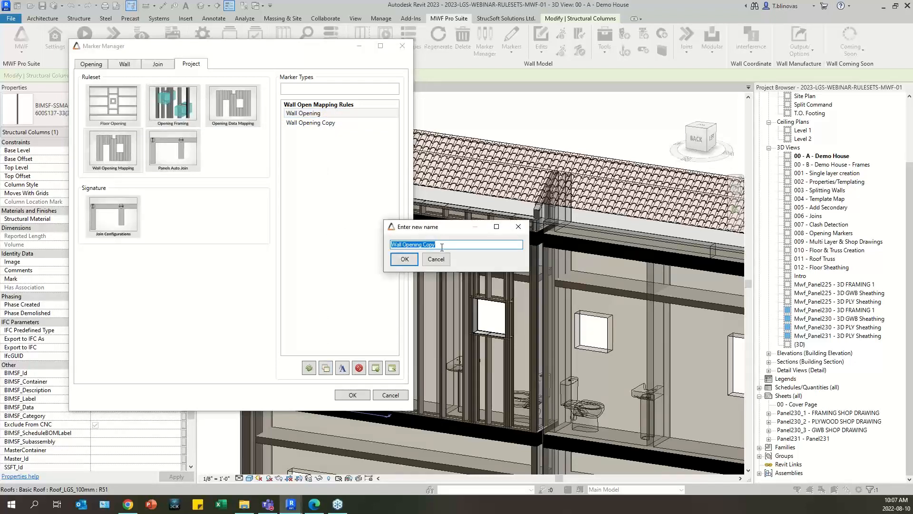
key("BackSpace")
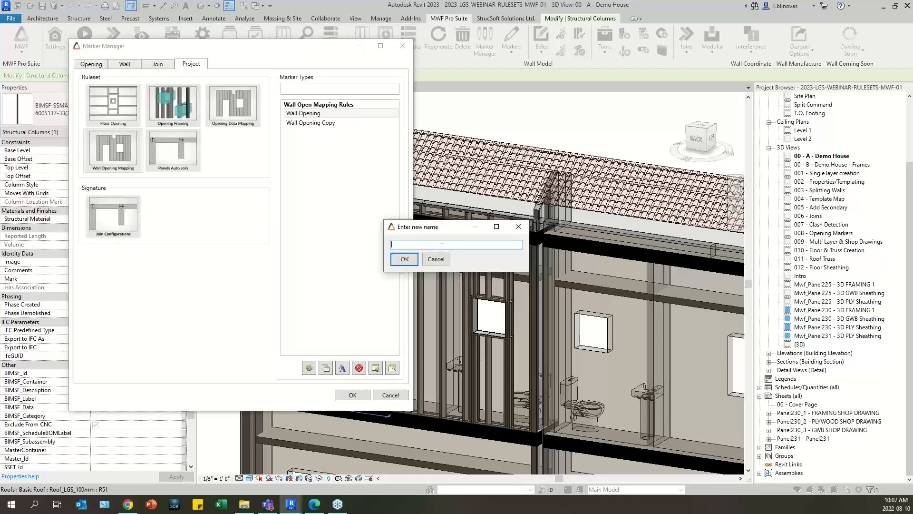
type("Webinar Ruleset")
left_click(405, 258)
double_click(320, 133)
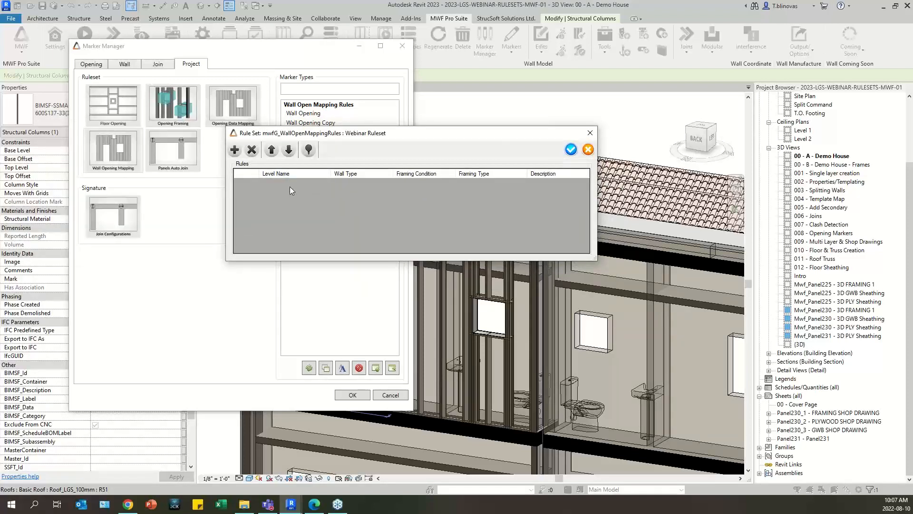
left_click_drag(250, 137, 216, 110)
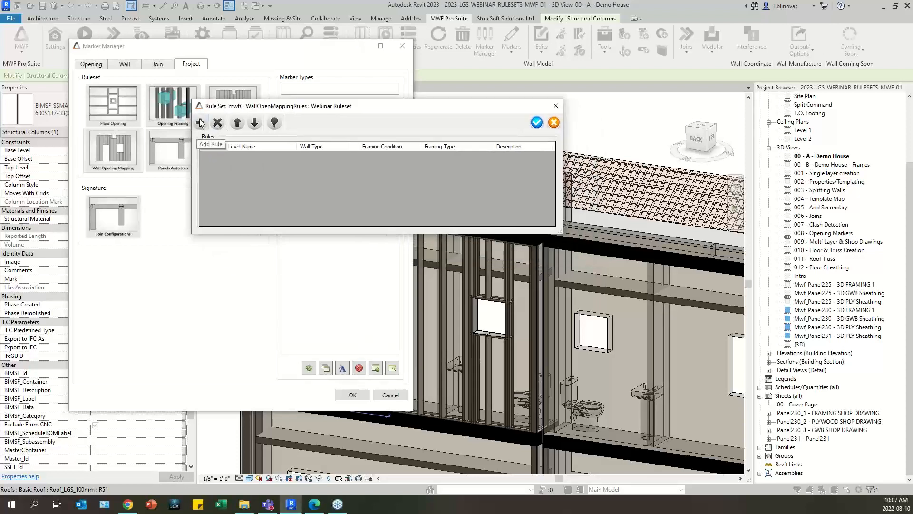
- Start a SingleWindow rule with the WindowType criteria and family type Window-Square Opening : Window A 46" x 54"
left_click(200, 122)
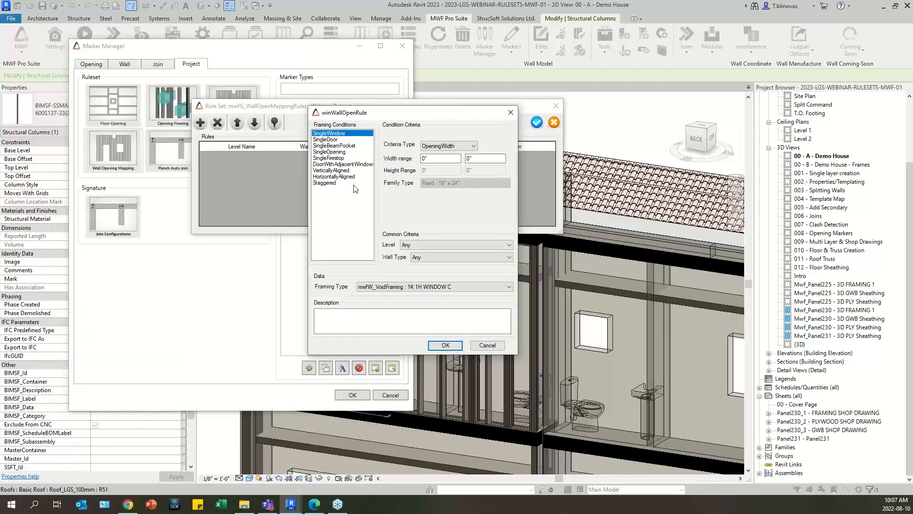
left_click(340, 140)
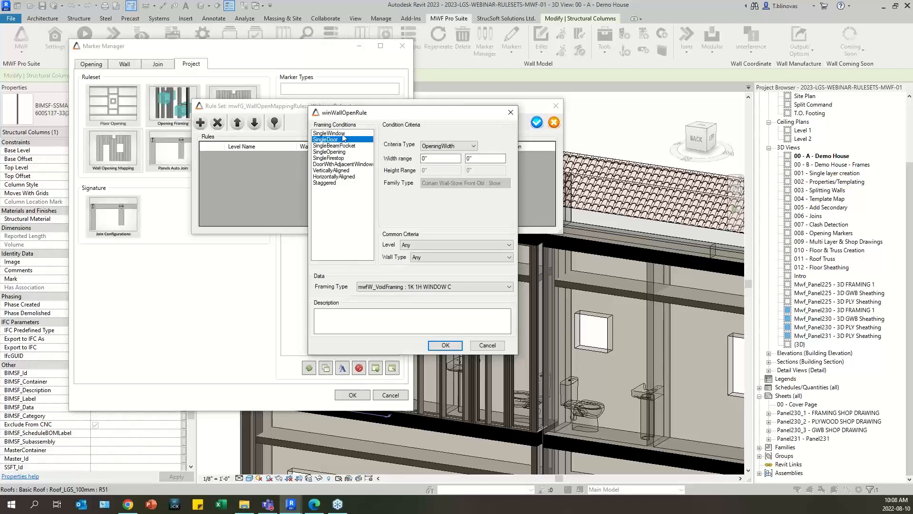
left_click(343, 135)
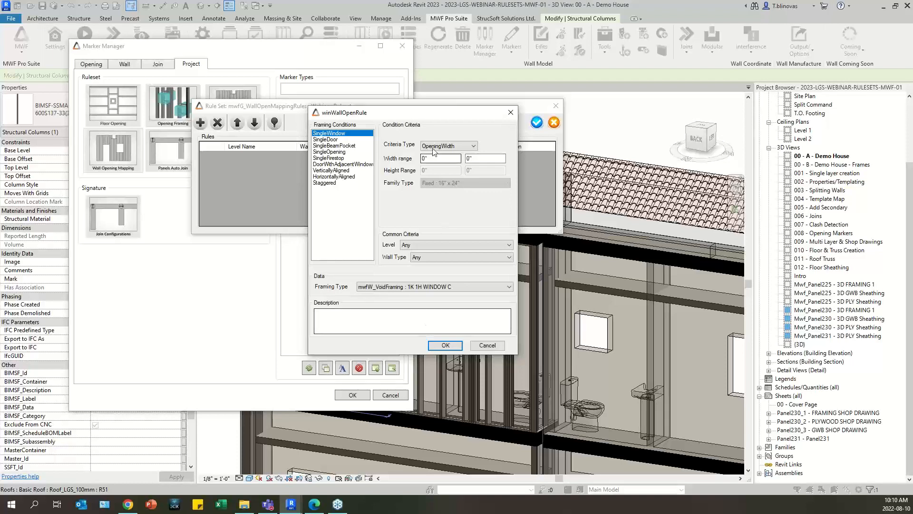
left_click(464, 147)
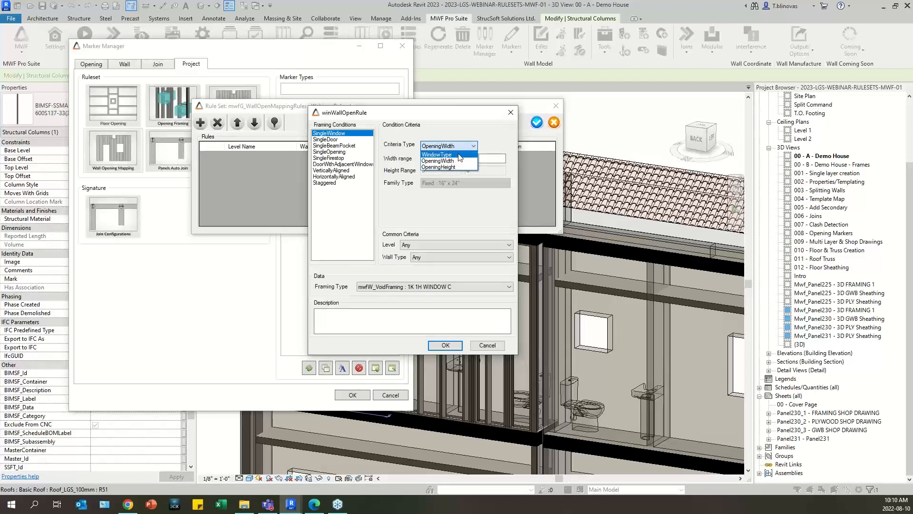
left_click(417, 131)
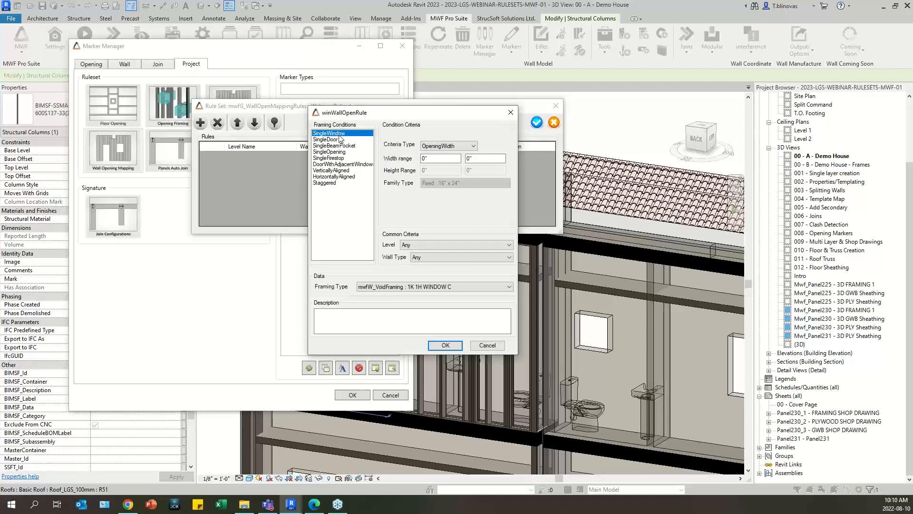
left_click_drag(517, 151, 564, 152)
left_click(475, 147)
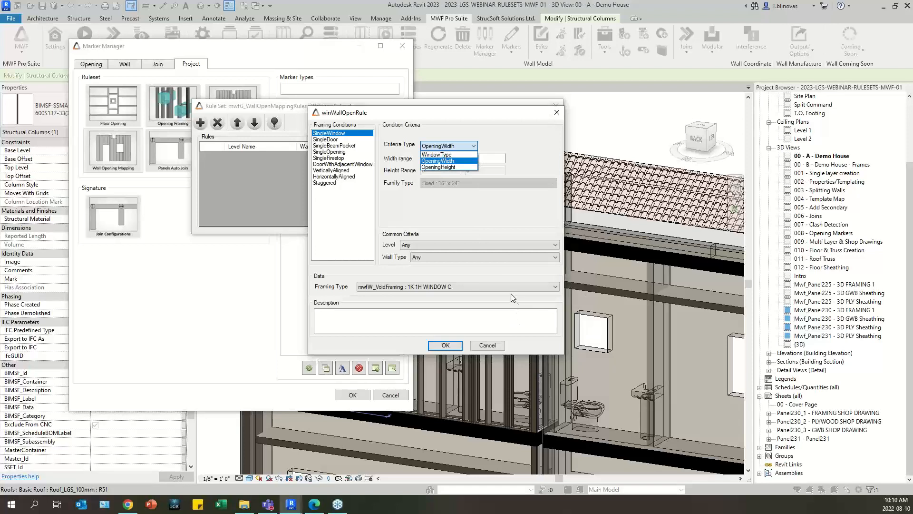
left_click(454, 155)
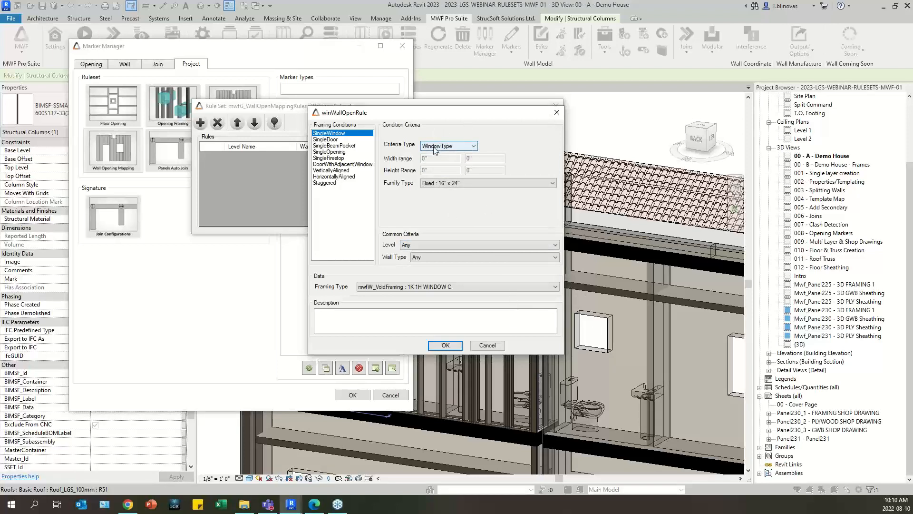
left_click(508, 183)
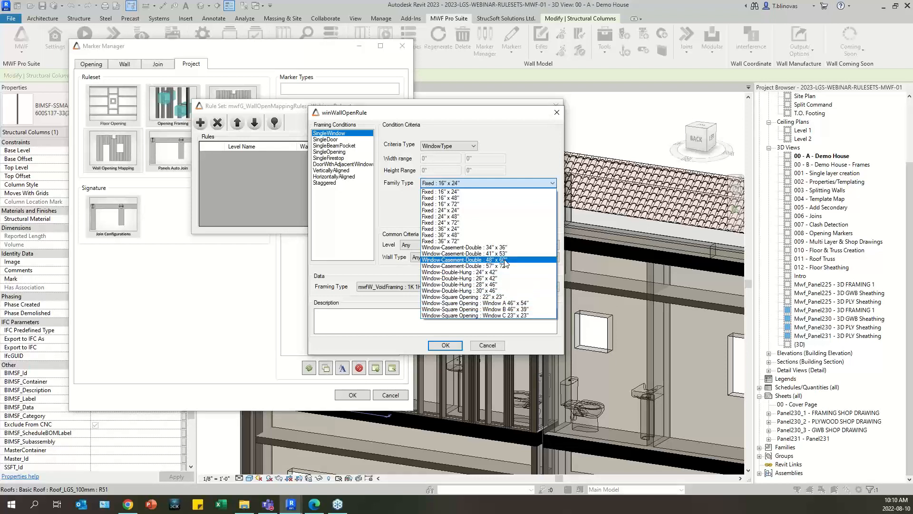
left_click(494, 304)
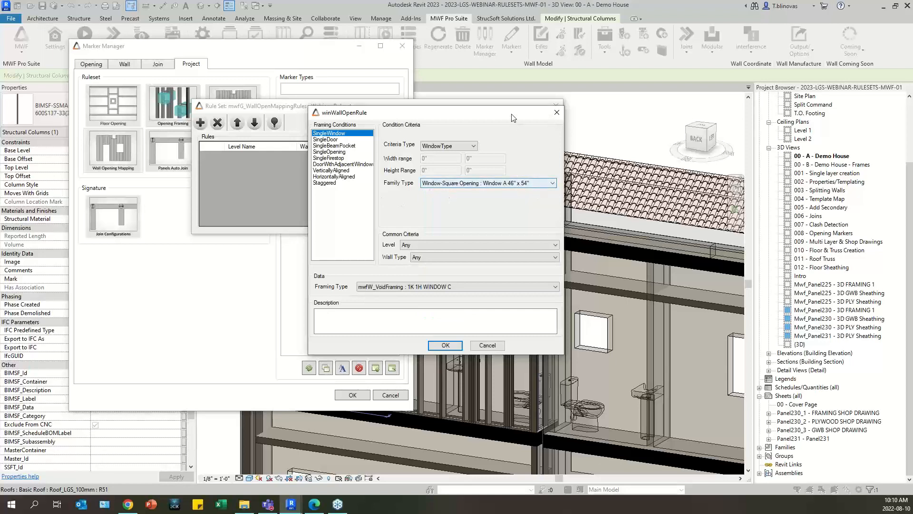
- Set the window rule's framing type to mwfW_VoidFraming : Truss Header Y WINDOW A and B
left_click_drag(502, 118, 487, 71)
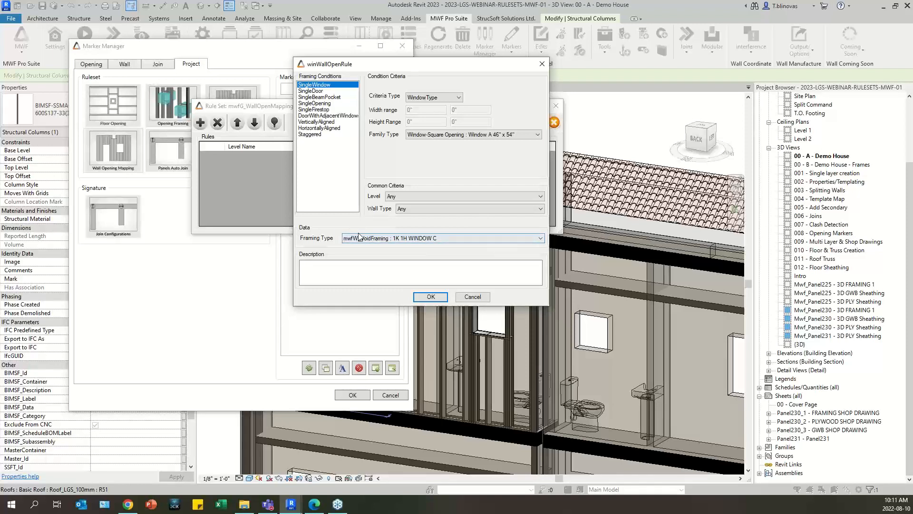
left_click(511, 240)
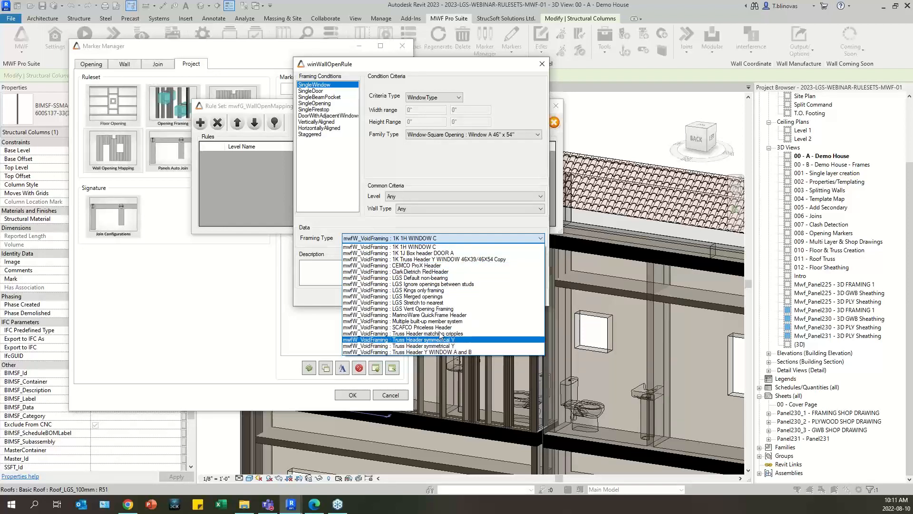
left_click(454, 353)
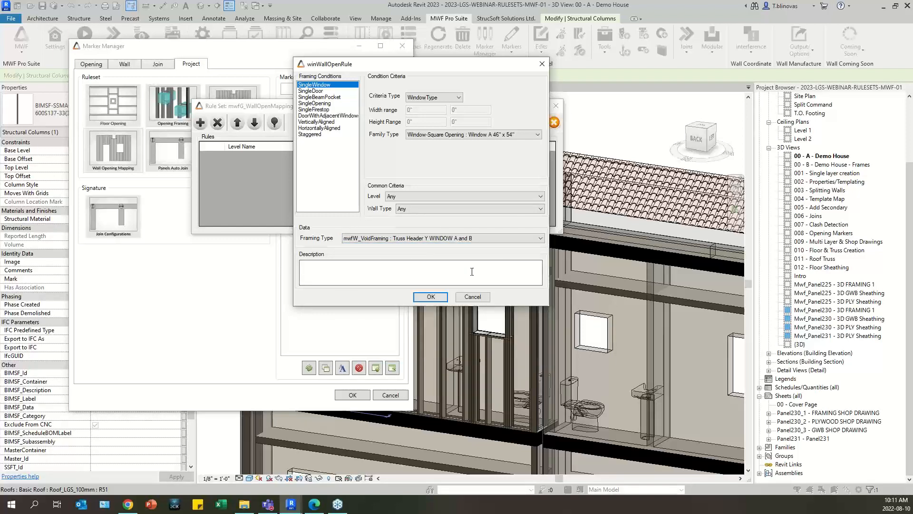
- Try restricting the window rule to Level 1 and the Generic - 6" wall type
left_click(419, 198)
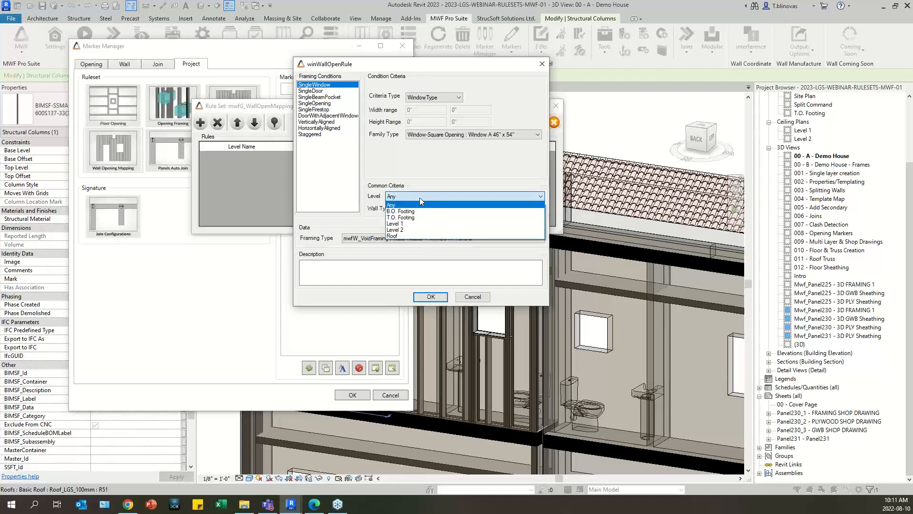
left_click(419, 198)
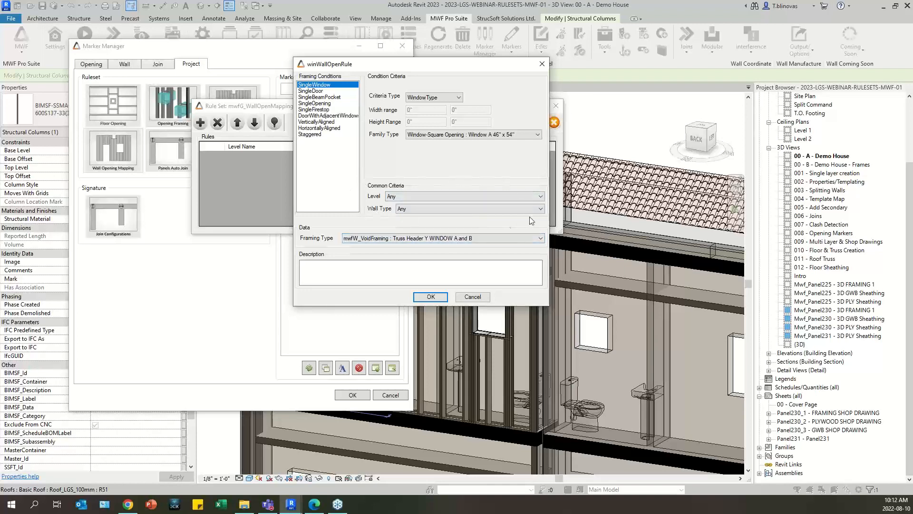
left_click(423, 197)
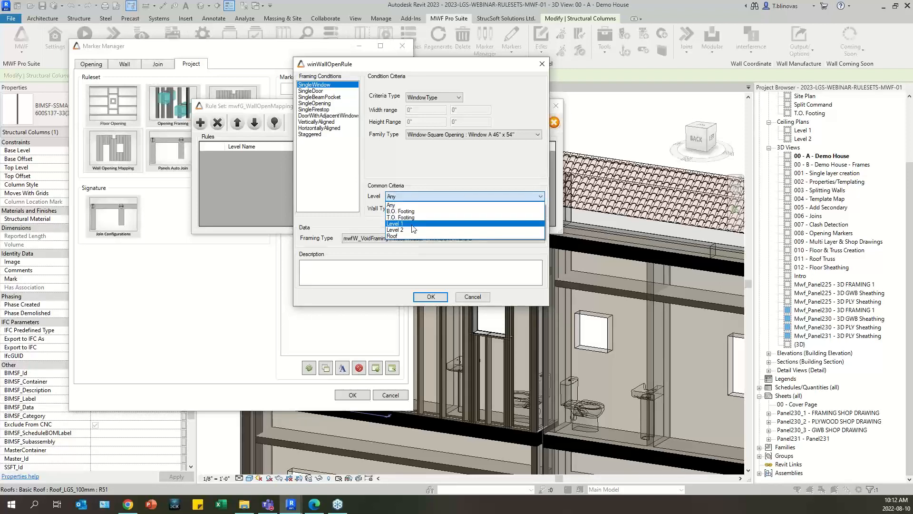
left_click(412, 224)
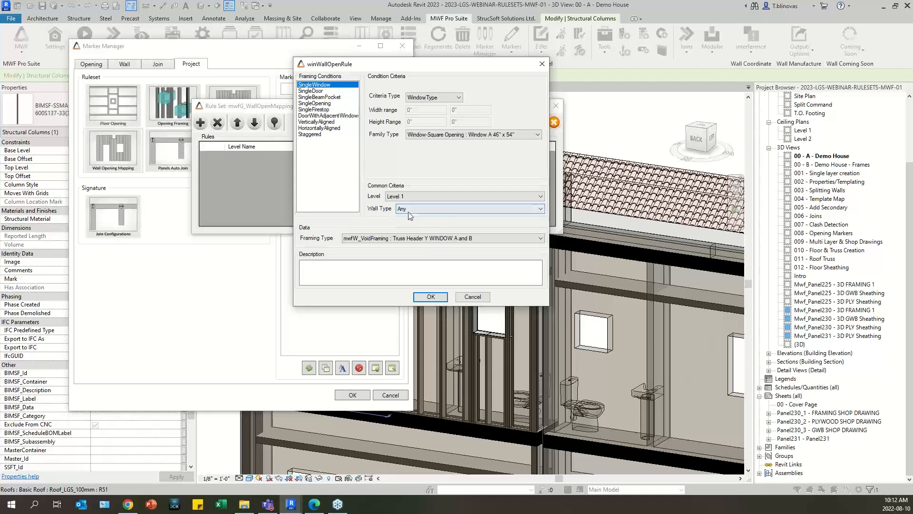
left_click(457, 209)
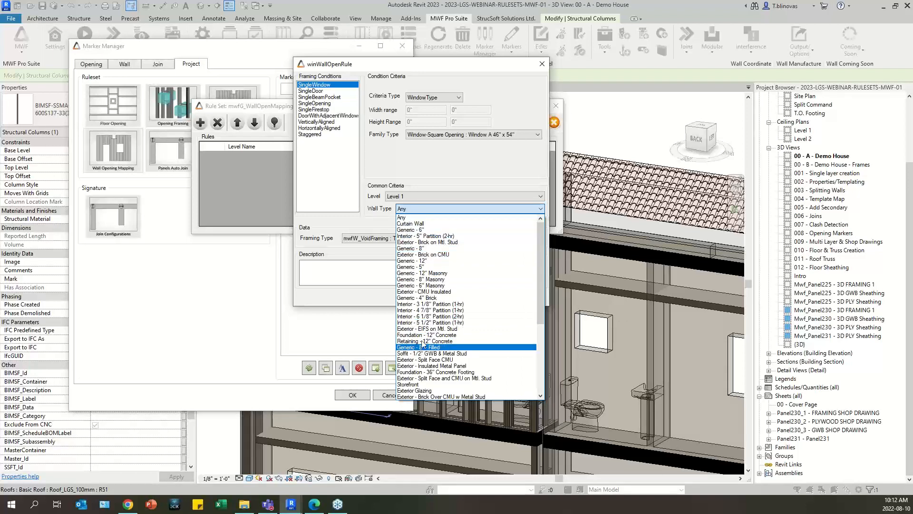
left_click(425, 231)
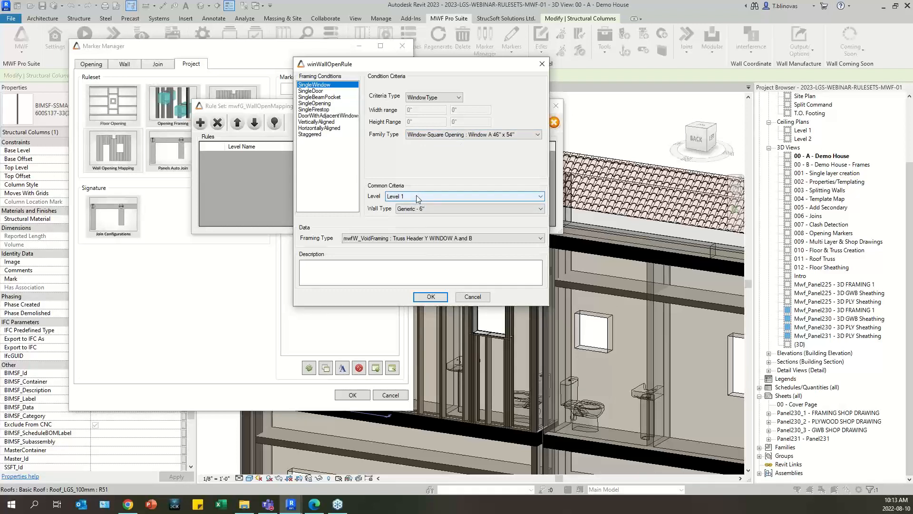
left_click(426, 210)
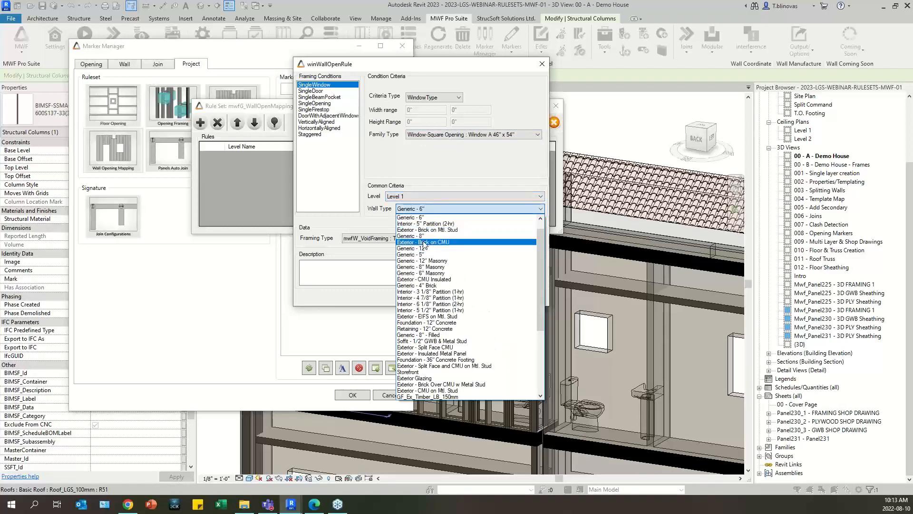
left_click(370, 224)
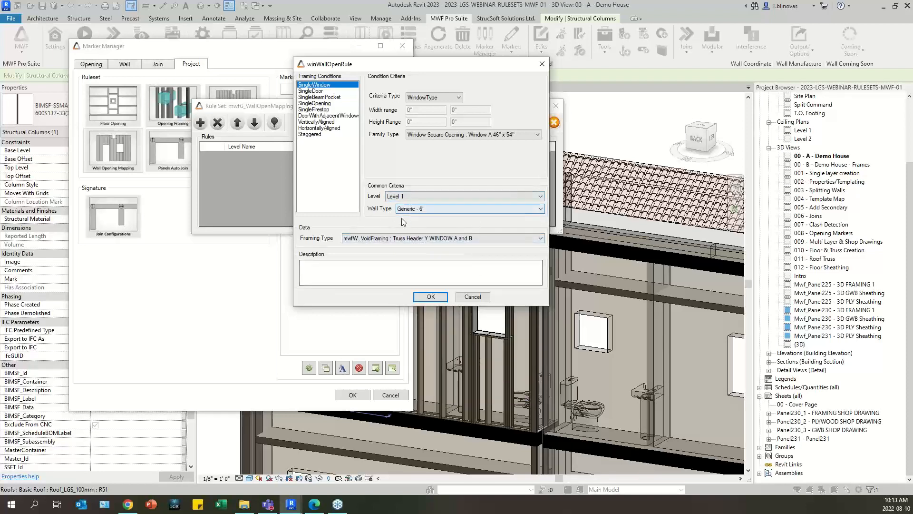
- Reset the window rule's wall type and level criteria to Any
left_click(435, 211)
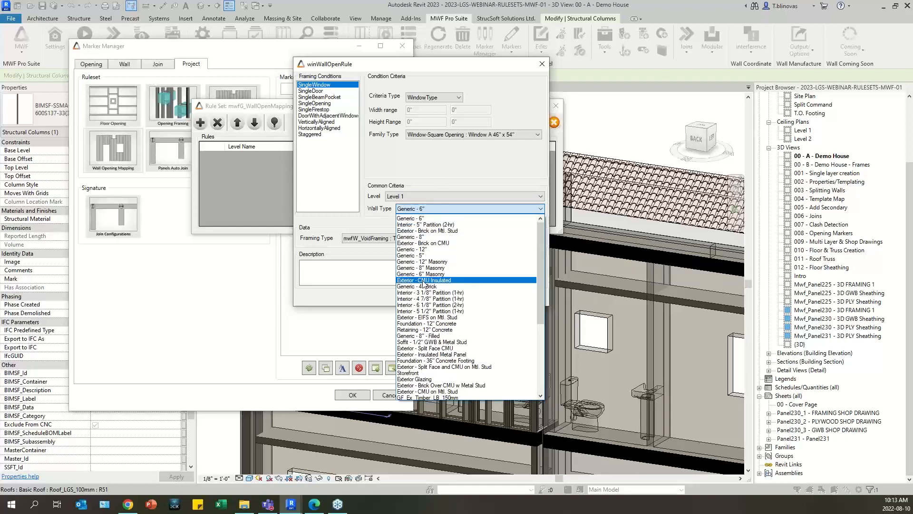
scroll(424, 283, "up", 1)
left_click(428, 221)
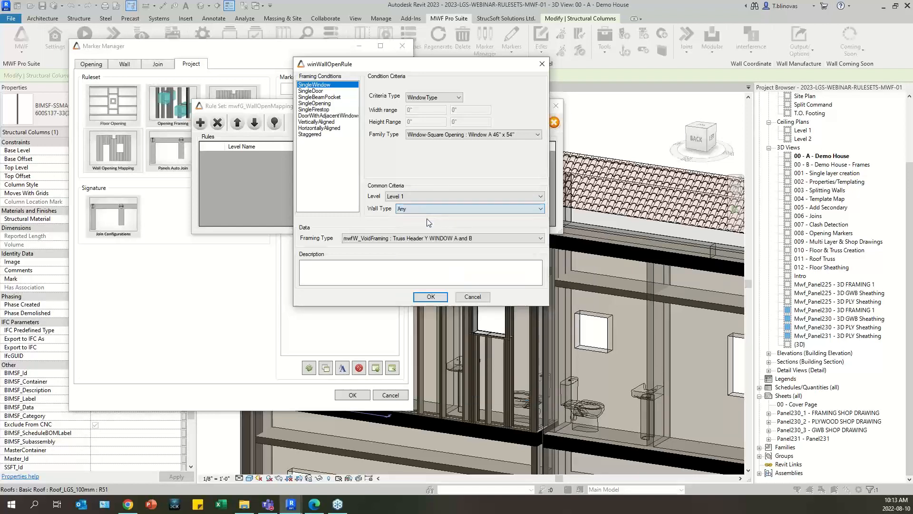
left_click(438, 198)
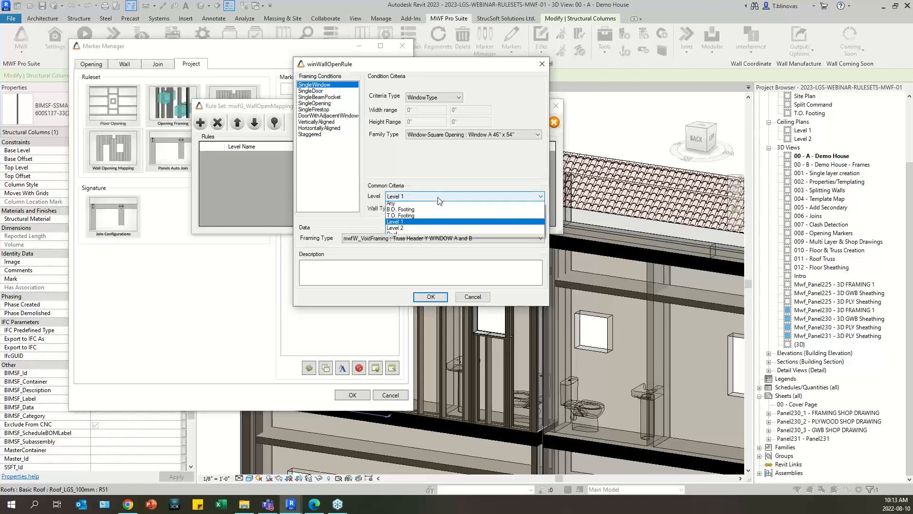
left_click(435, 204)
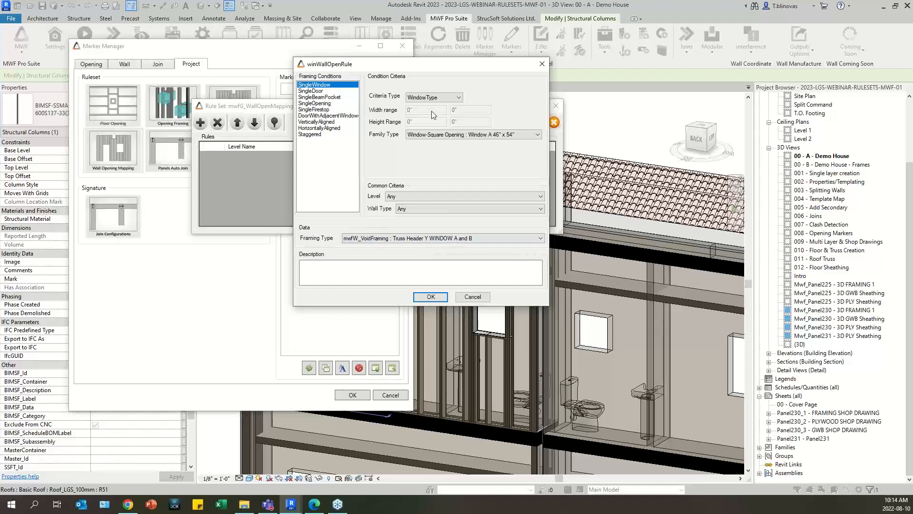
- Describe the rule as "Window A", add it to the ruleset and widen the rule set window to read its columns
left_click(377, 265)
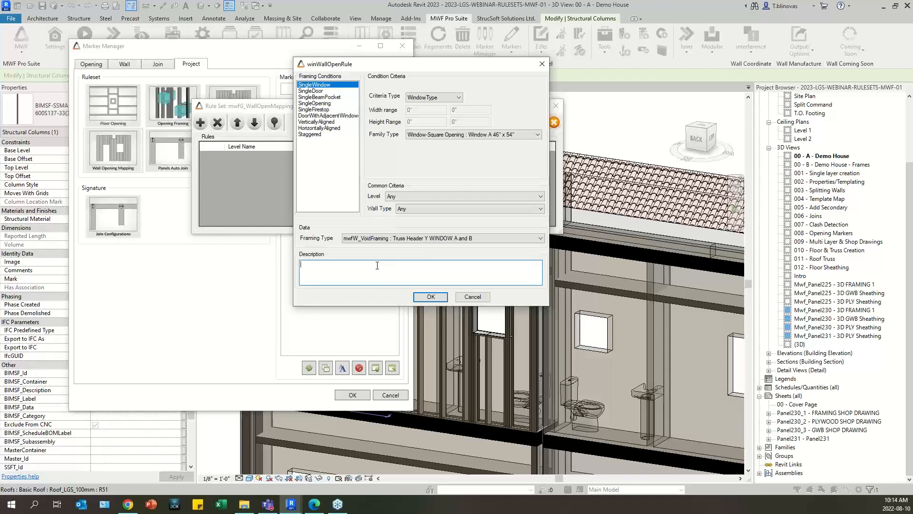
type("Window A")
left_click(434, 296)
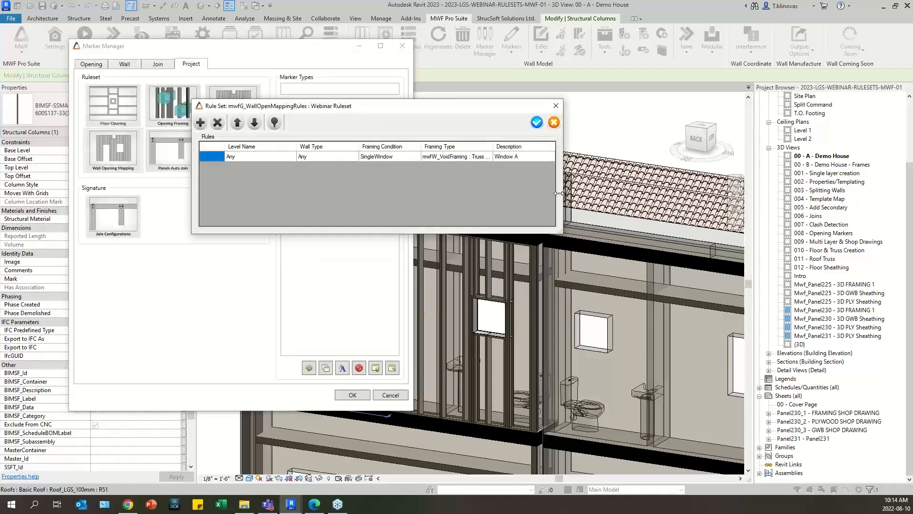
left_click_drag(568, 233, 602, 256)
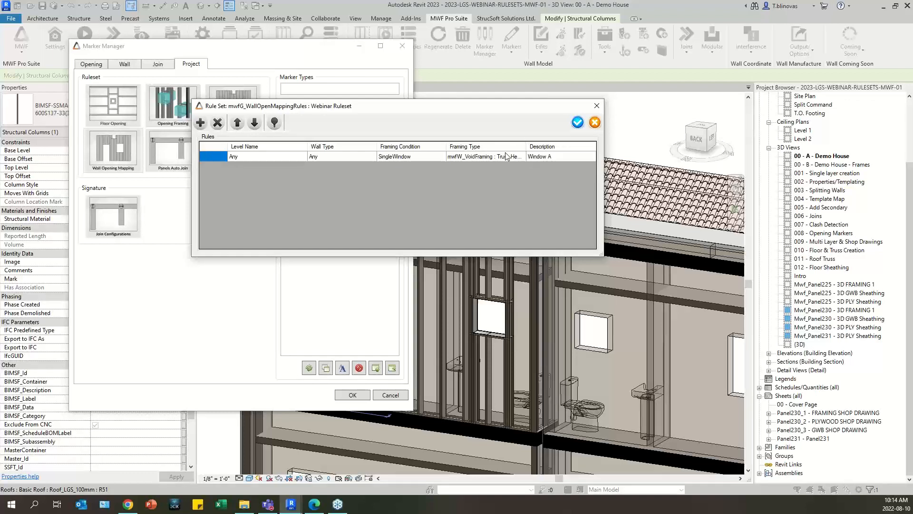
left_click_drag(602, 167, 717, 167)
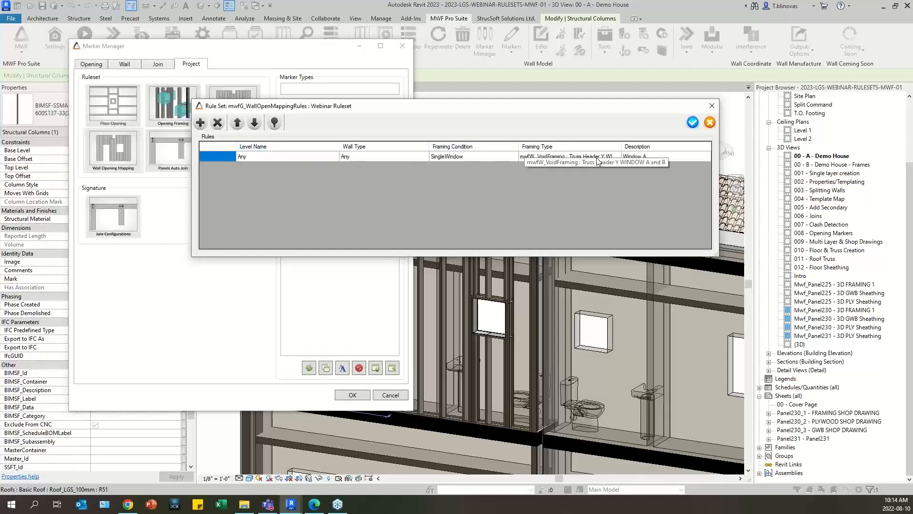
left_click(645, 156)
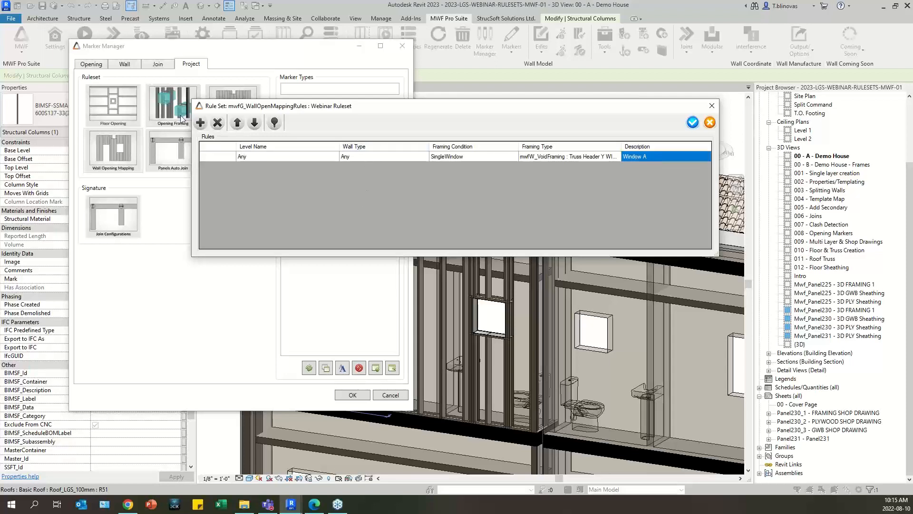
- Start a new SingleWindow rule with criteria type WindowType and family type Window-Square Opening : Window B 46" x 39"
left_click(200, 123)
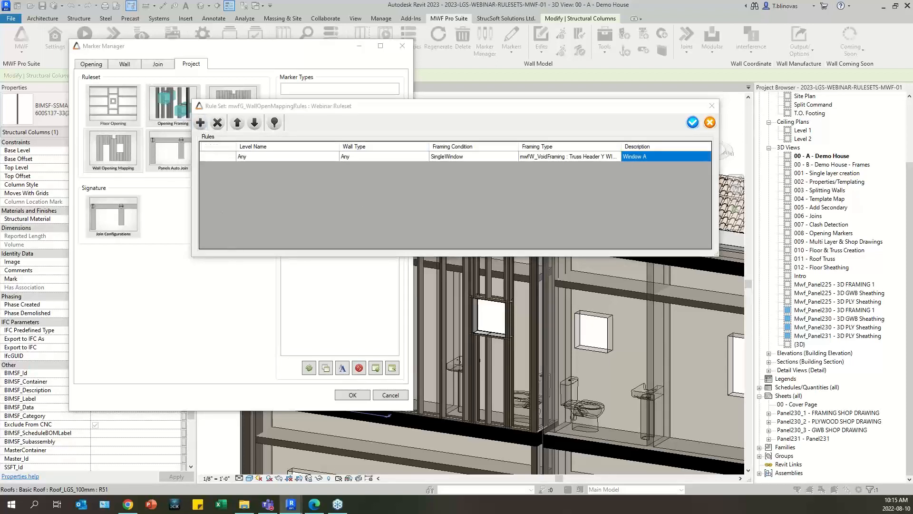
left_click_drag(453, 120, 451, 94)
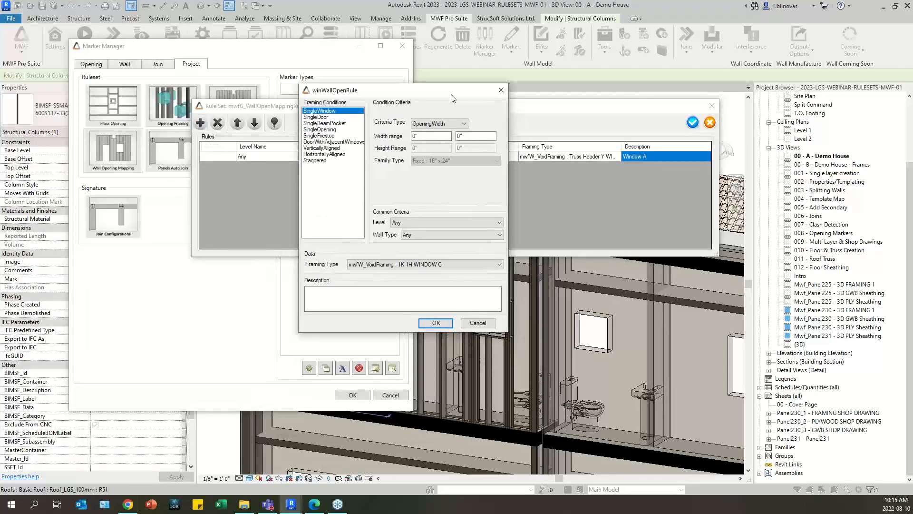
left_click(435, 124)
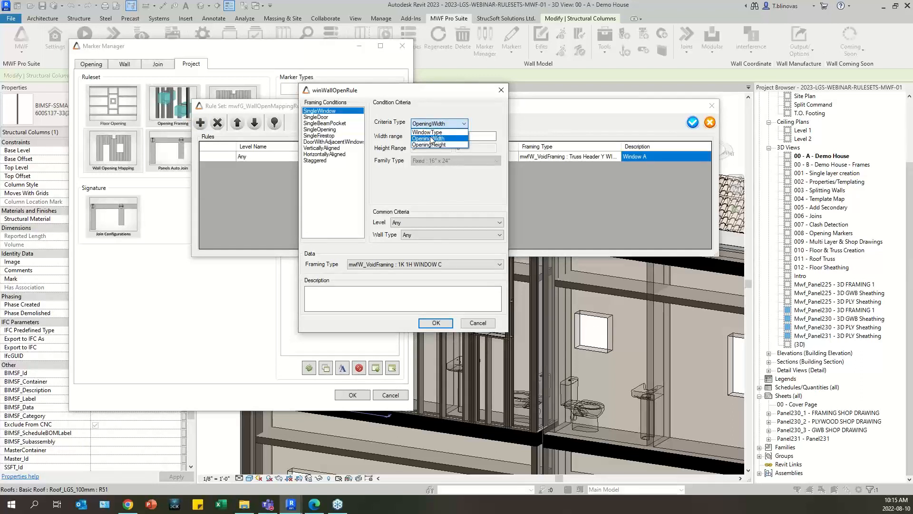
left_click(442, 132)
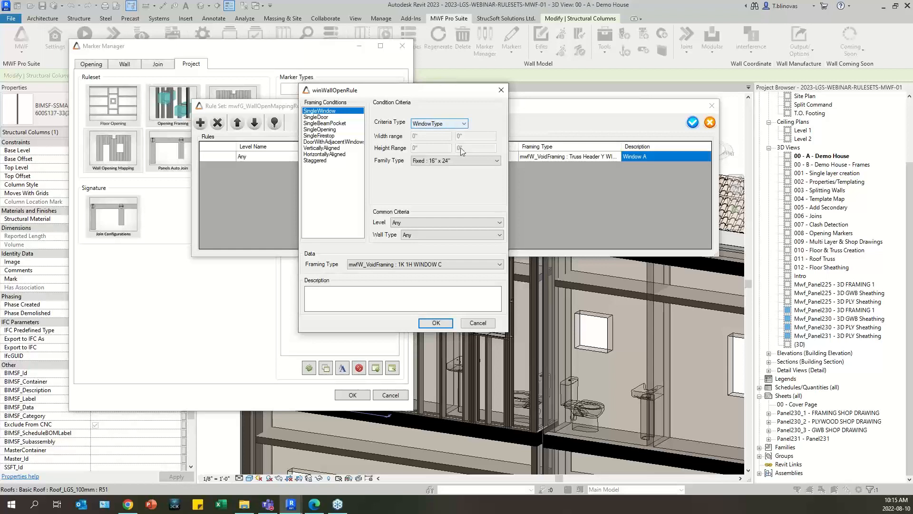
left_click_drag(508, 174, 638, 175)
left_click(602, 161)
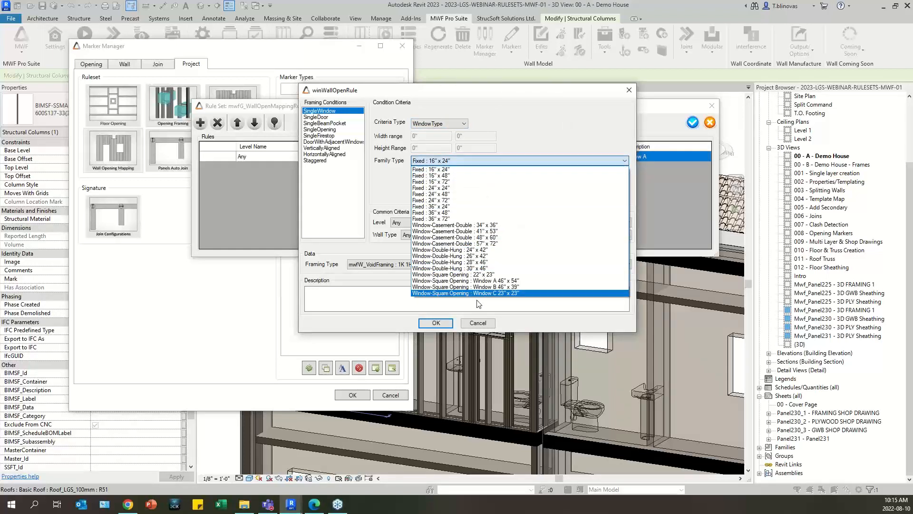
left_click(476, 286)
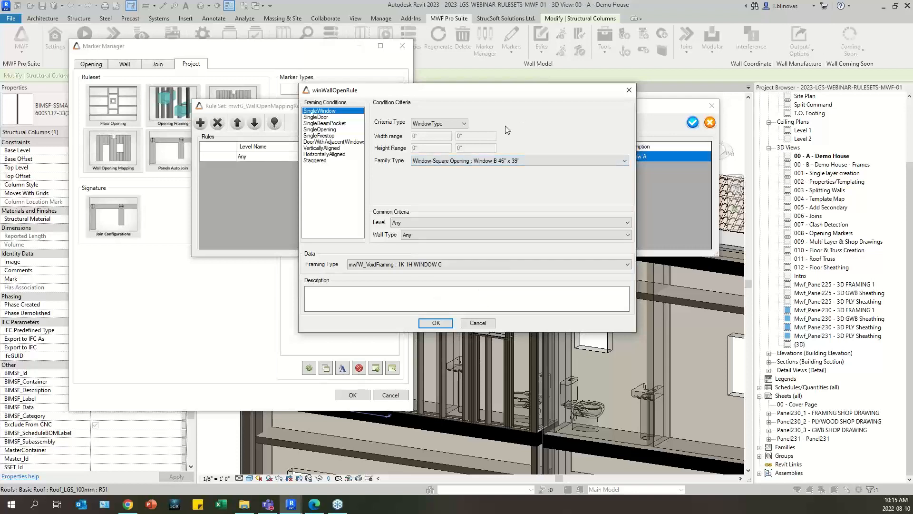
- Set the rule's framing type to mwfW_VoidFraming : Truss Header Y WINDOW A and B, describe it as "Window B" and add it to the ruleset
left_click(461, 264)
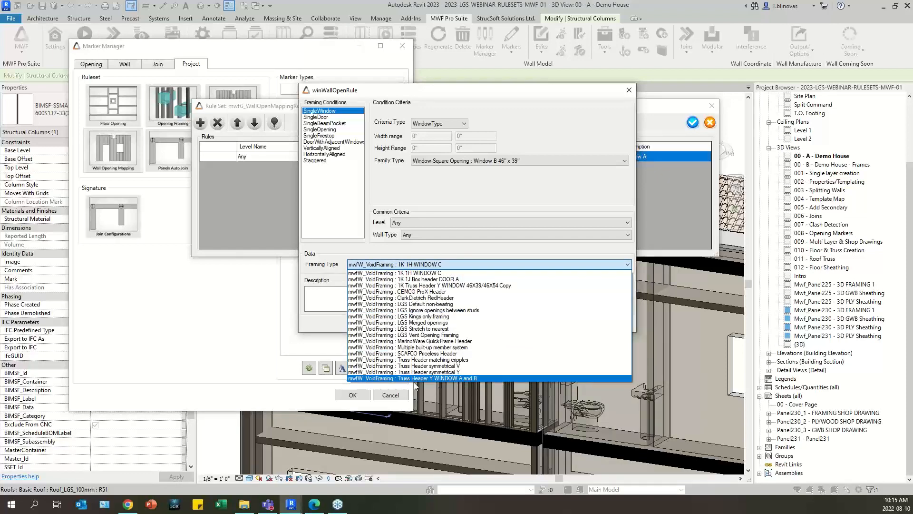
left_click(445, 379)
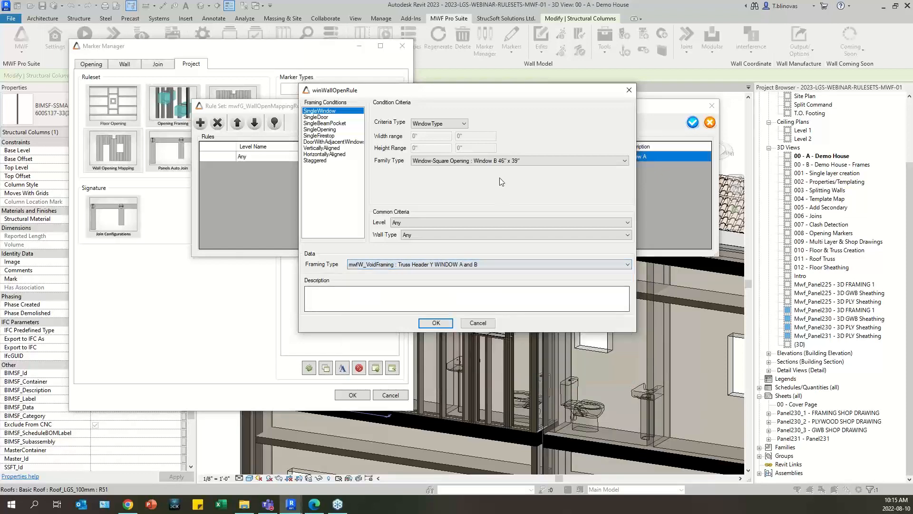
left_click(481, 290)
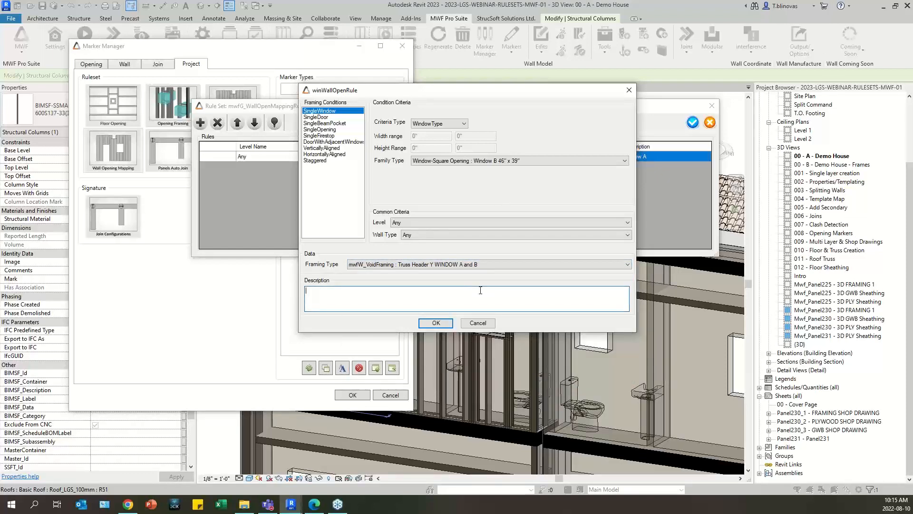
type("Window B")
left_click(429, 324)
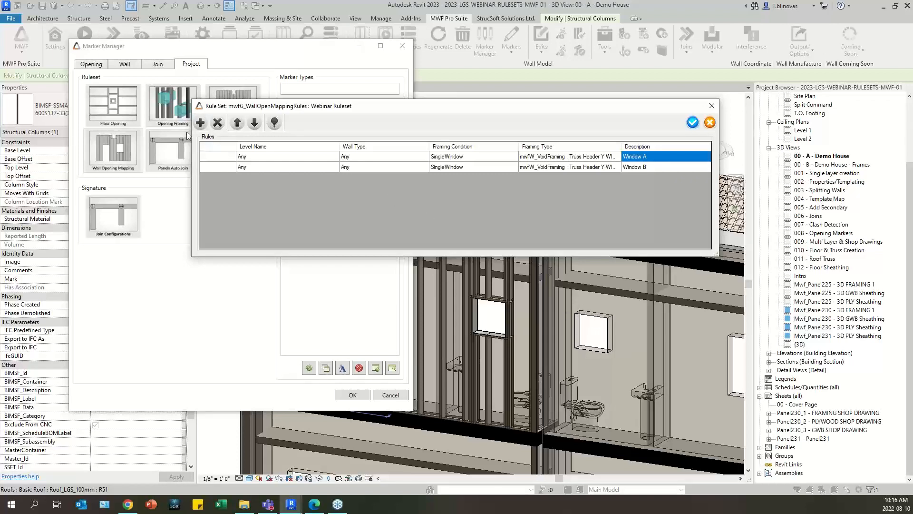
- Start another SingleWindow rule with criteria type WindowType and family type Window-Square Opening : Window C 23" x 23"
left_click(201, 125)
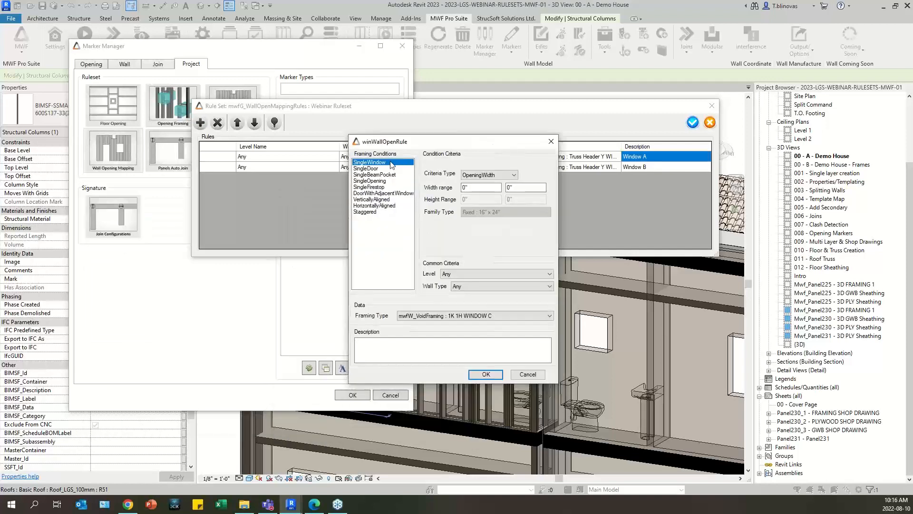
left_click(478, 174)
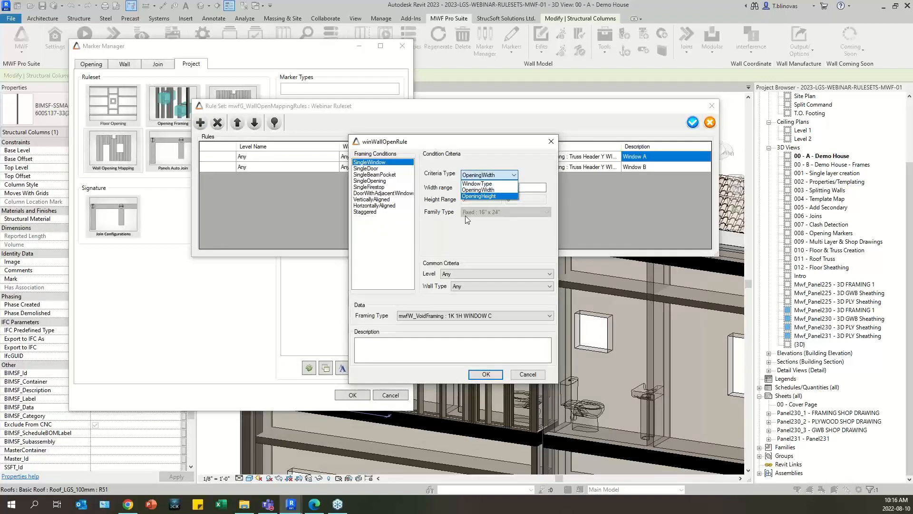
left_click(481, 184)
left_click(498, 216)
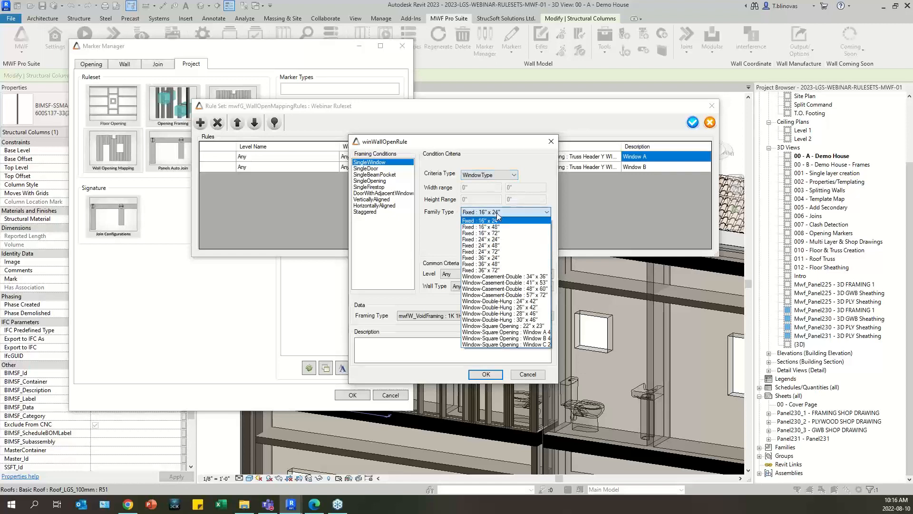
left_click(498, 217)
left_click_drag(557, 239, 652, 254)
left_click(524, 212)
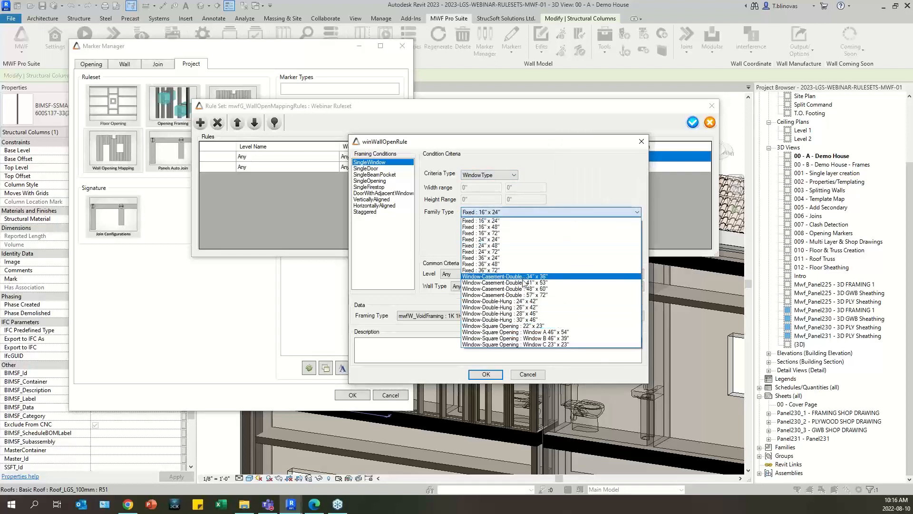
left_click(527, 344)
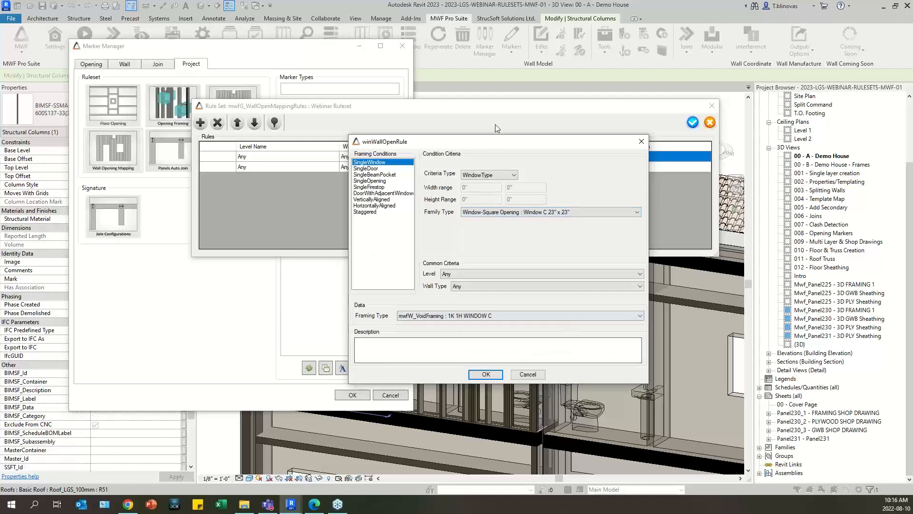
left_click_drag(498, 141, 465, 81)
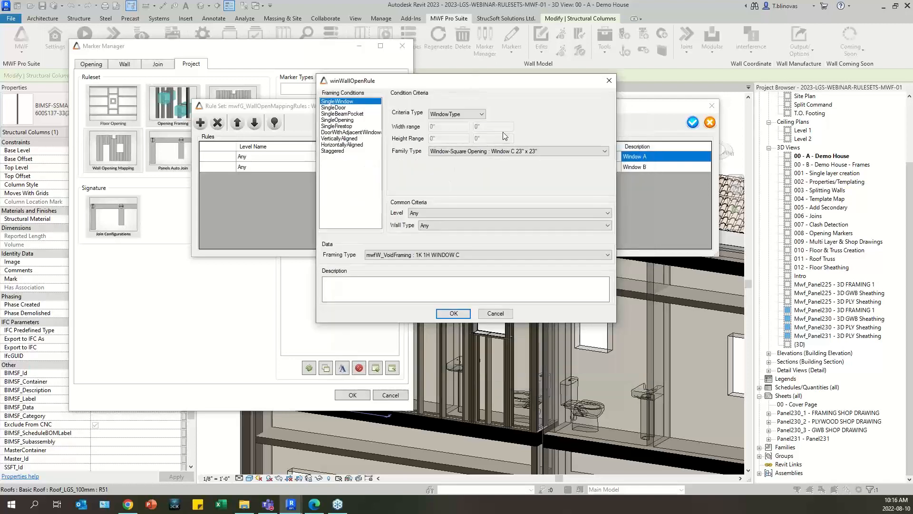
- Keep the framing type mwfW_VoidFraming : 1K 1H WINDOW C, describe the rule as "Window C" and add it to the ruleset
left_click(610, 256)
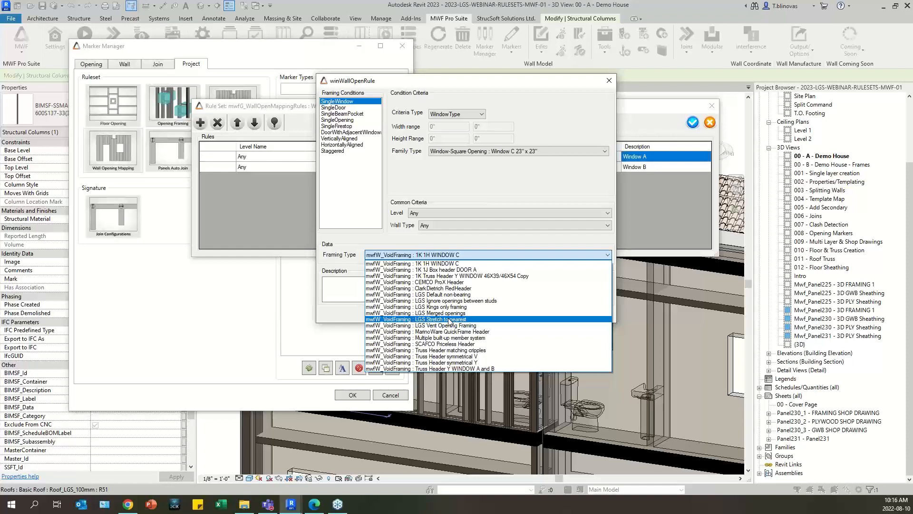
left_click(440, 264)
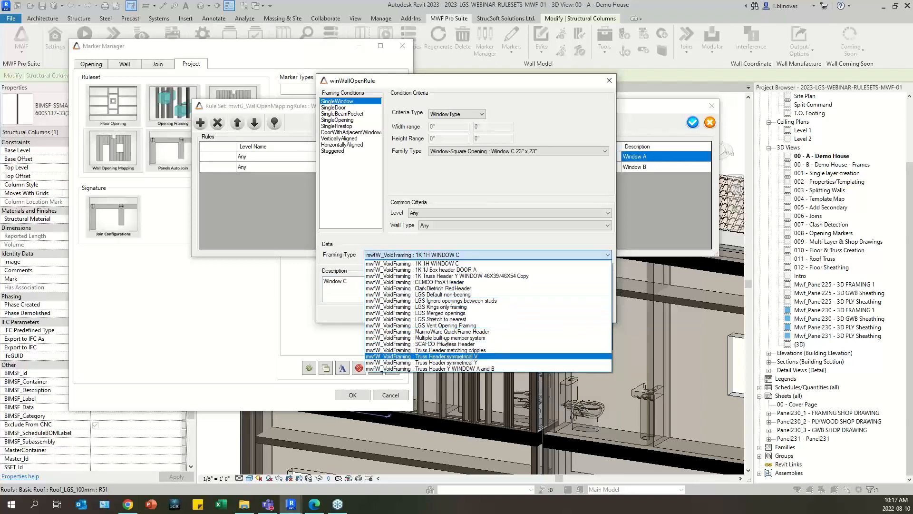
left_click(421, 264)
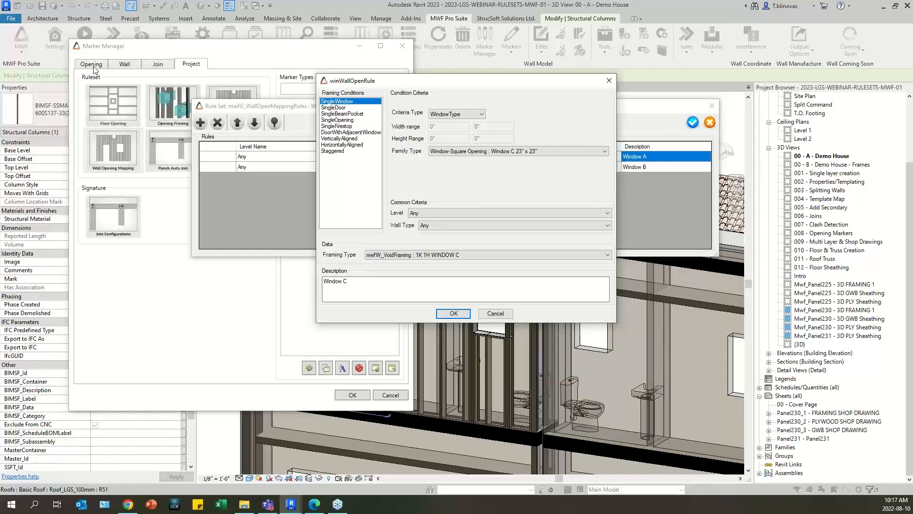
left_click(449, 315)
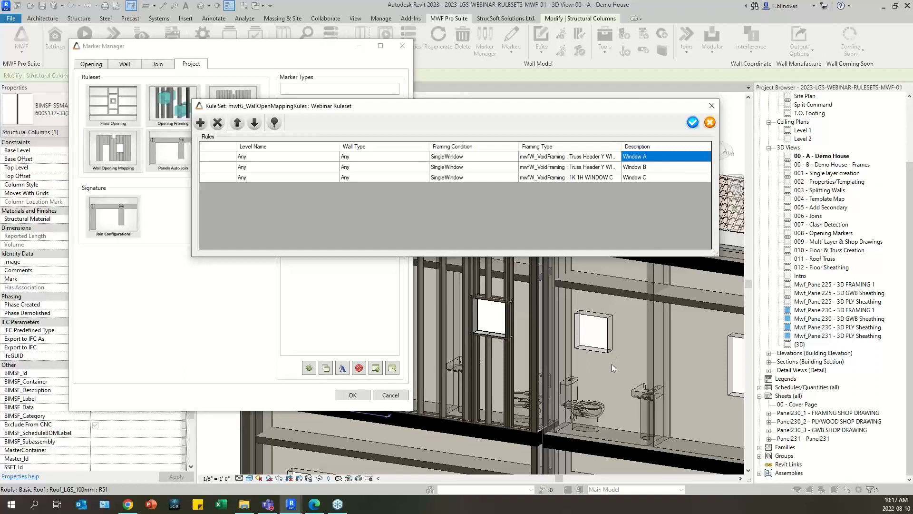
- Start a new rule for the SingleDoor framing condition and set its criteria type to DoorType
left_click(201, 122)
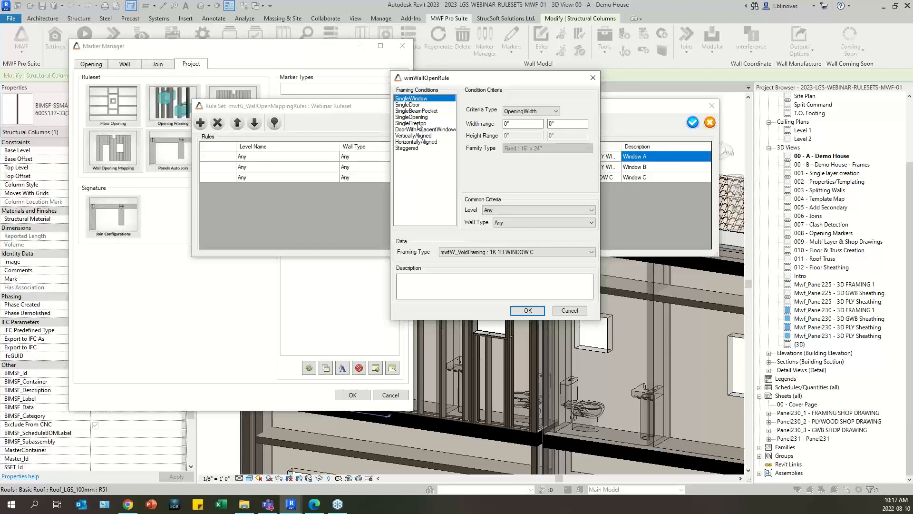
left_click(418, 105)
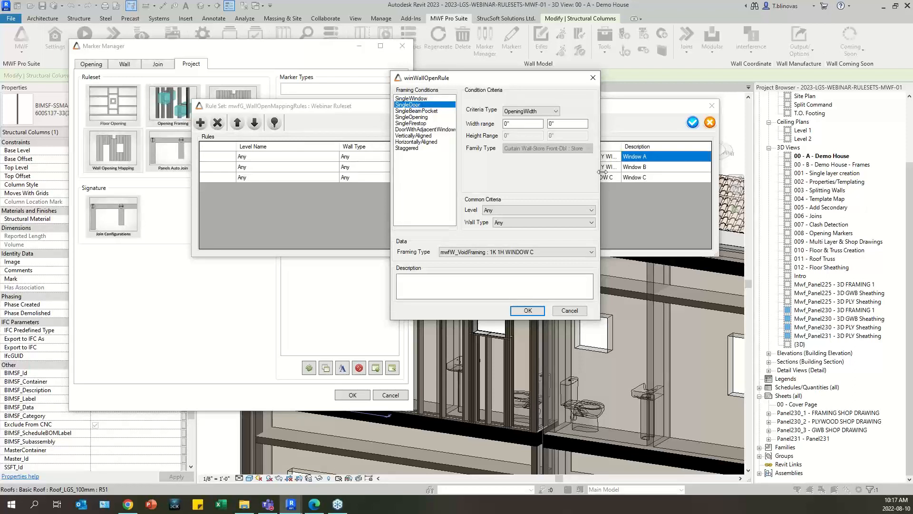
left_click_drag(600, 170, 694, 168)
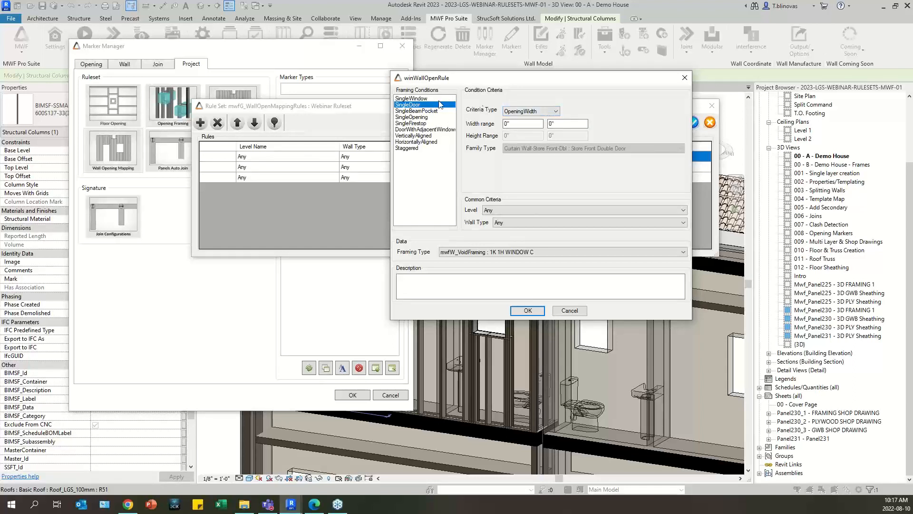
left_click(526, 114)
left_click(532, 125)
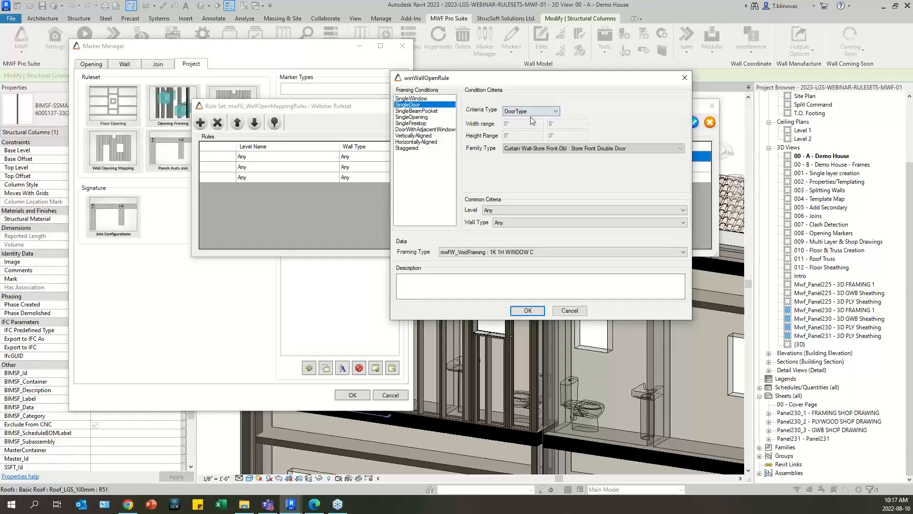
- Compare the criteria types offered for the SingleWindow and SingleDoor conditions, returning the rule to SingleDoor with DoorType
left_click(526, 113)
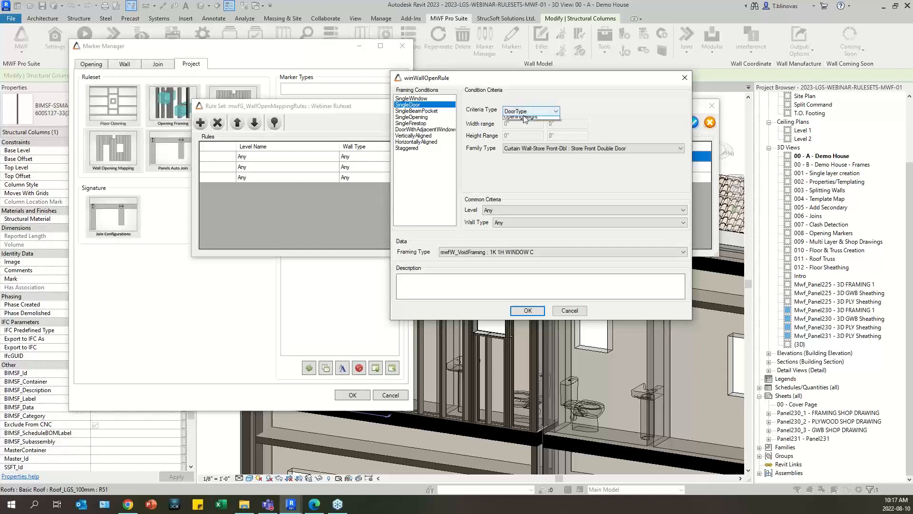
left_click(433, 100)
left_click(431, 99)
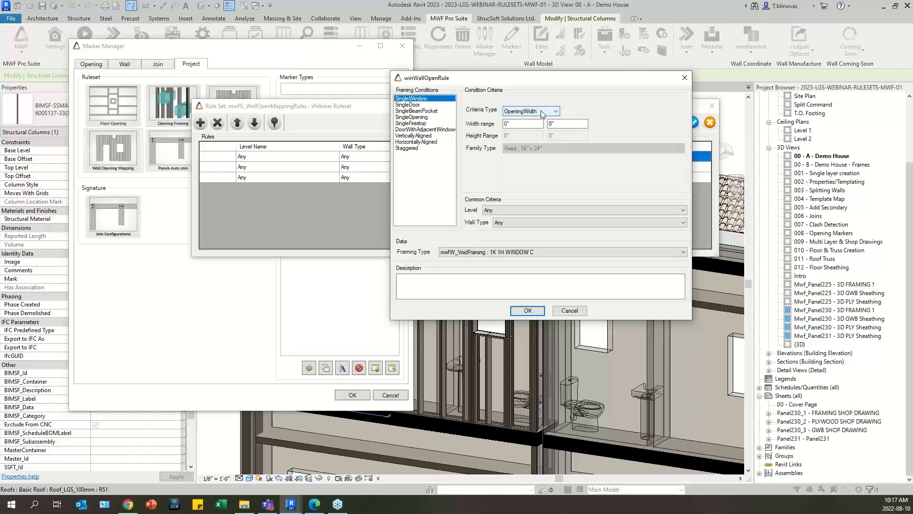
left_click(414, 105)
left_click(541, 111)
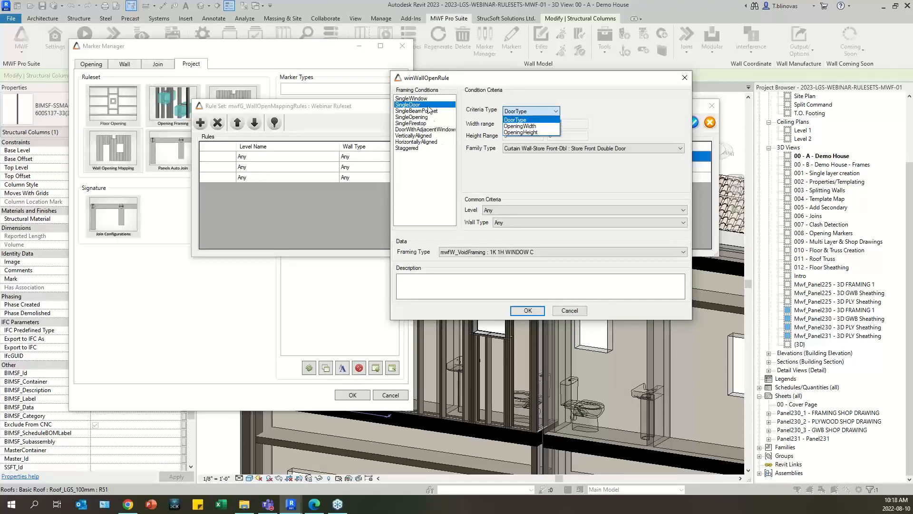
left_click(526, 120)
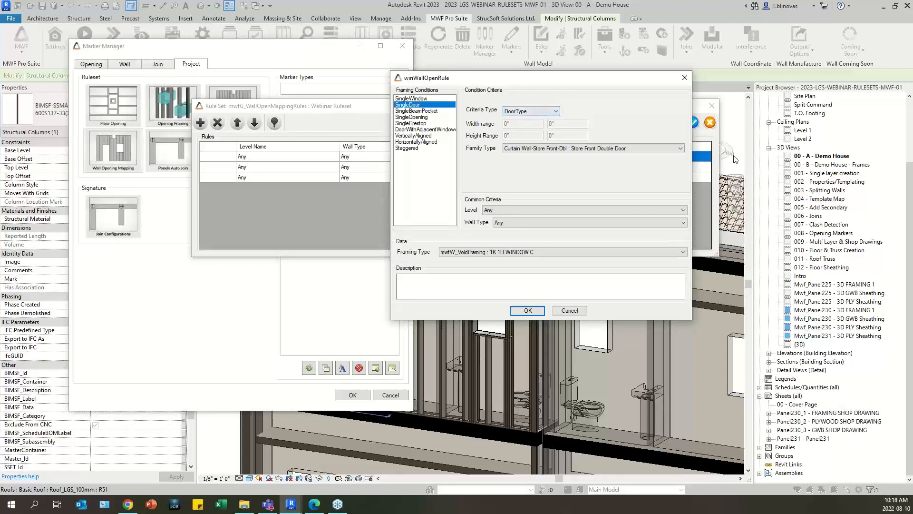
- Map the door rule's family type Door-Opening : Door A 71" x 83" to the framing type mwfW_VoidFraming : 1K 1J Box header DOOR A
left_click(678, 150)
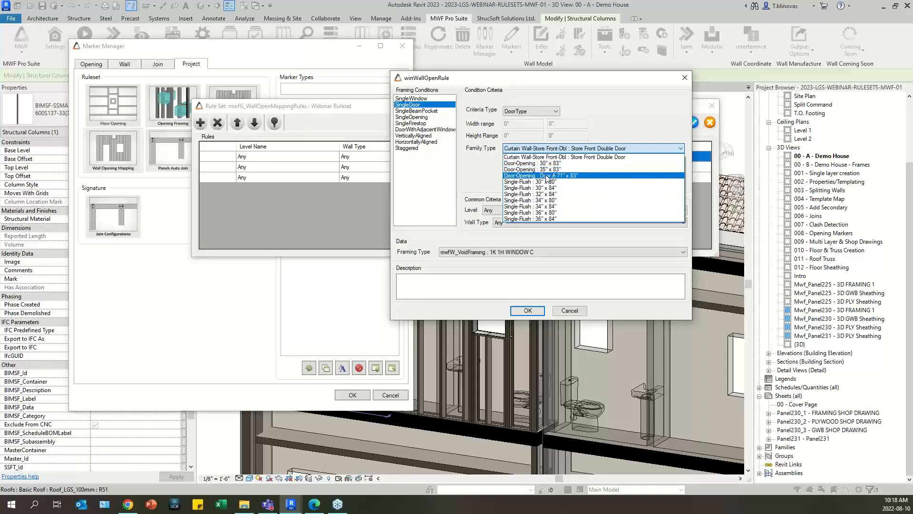
left_click(567, 175)
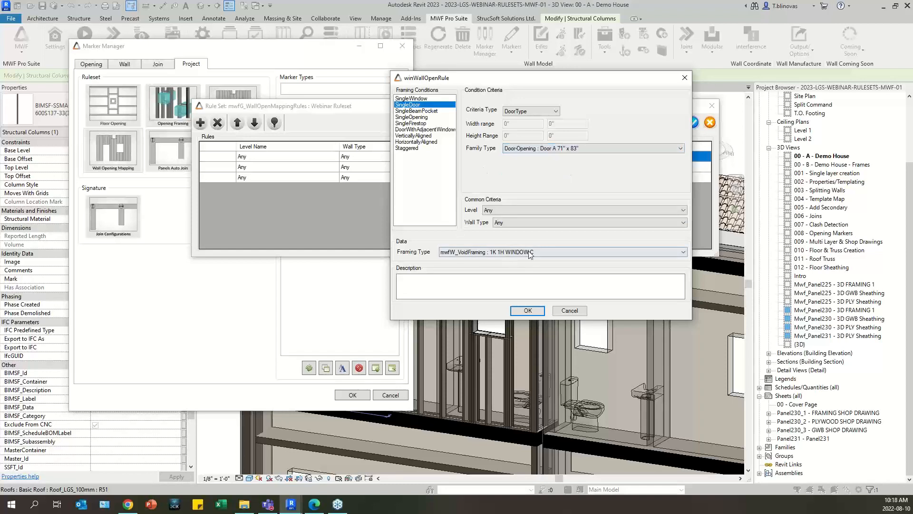
left_click_drag(527, 77, 477, 42)
left_click(473, 218)
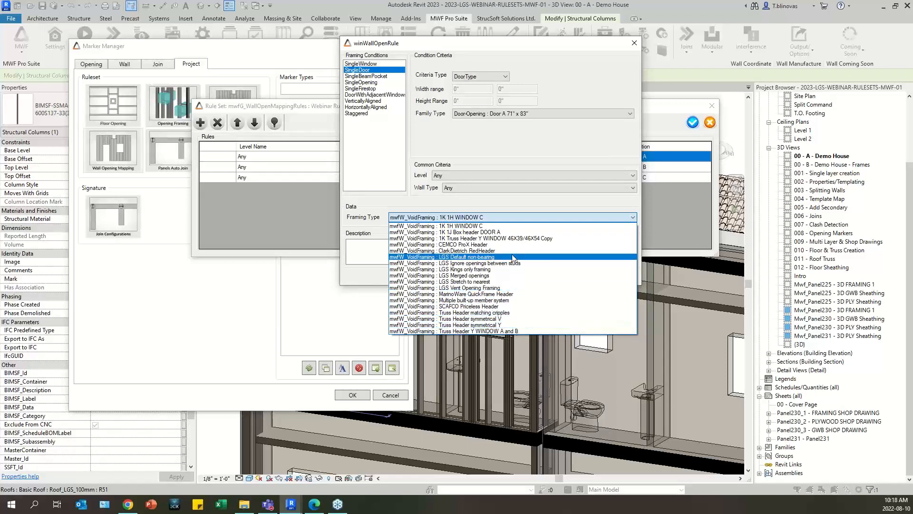
left_click(479, 233)
- Describe the door rule as "Door A" and add it to the ruleset
left_click(482, 245)
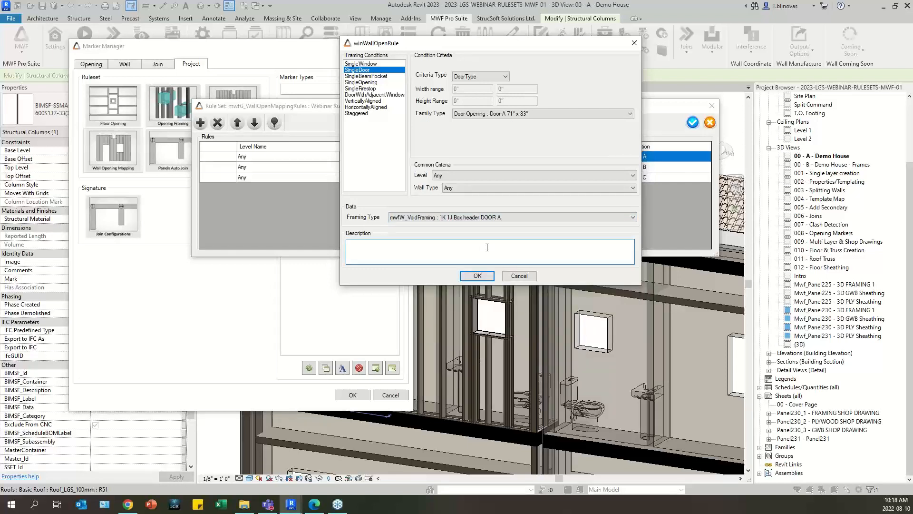
type("Door A")
left_click(477, 275)
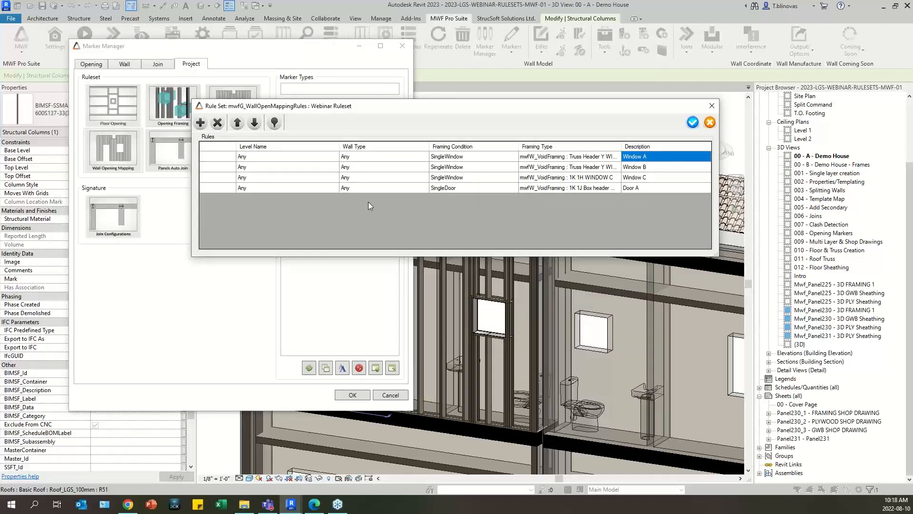
- Examine the criteria offered for the HorizontallyAligned, VerticallyAligned and DoorWithAdjacentWindow conditions in a new rule, then discard it
left_click(200, 122)
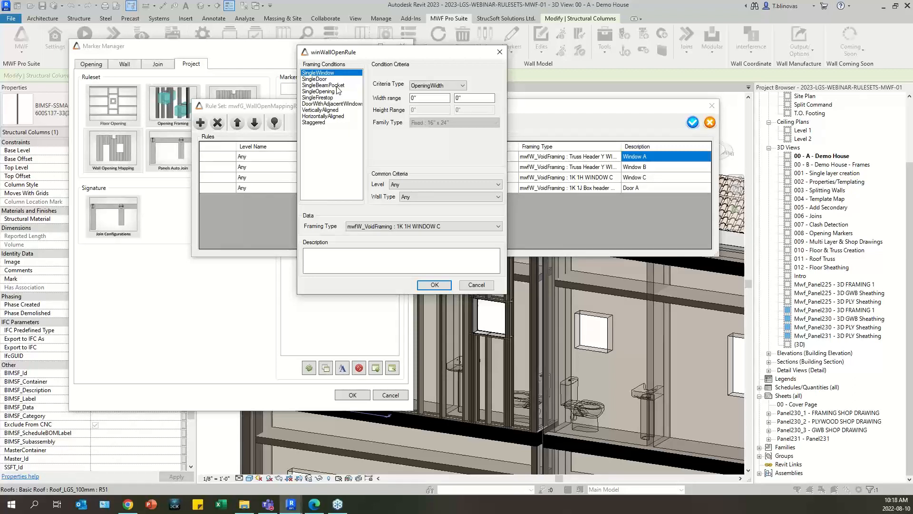
left_click(339, 116)
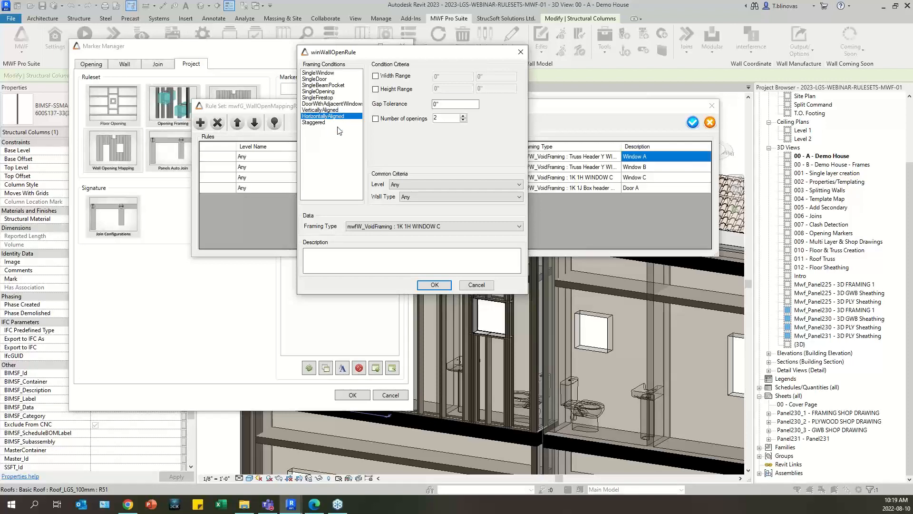
left_click(333, 112)
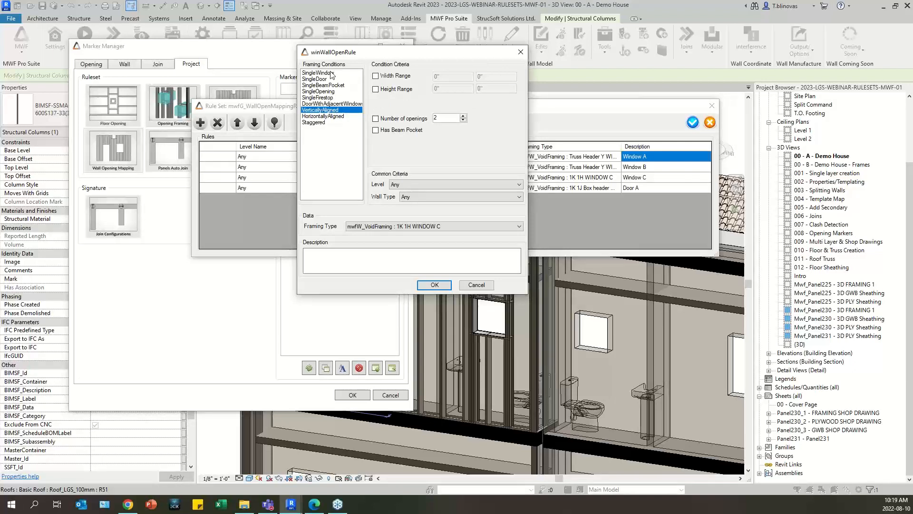
left_click(332, 104)
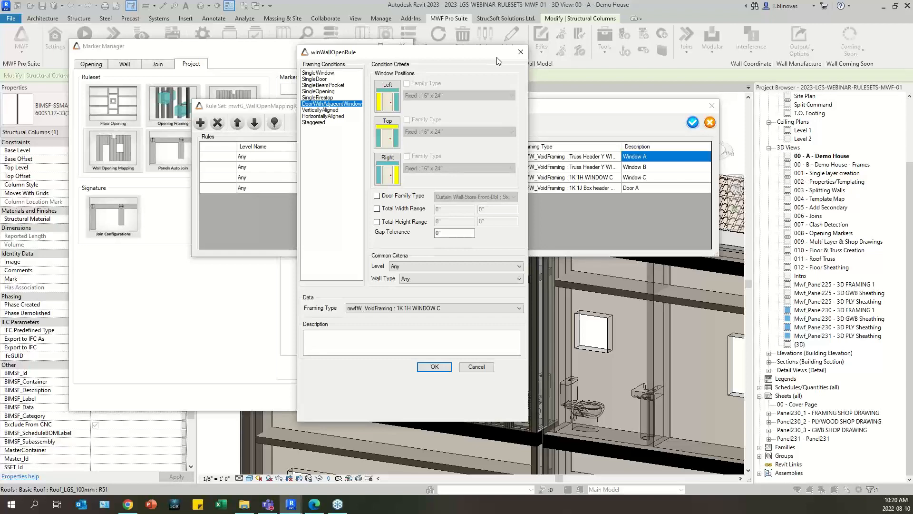
left_click(520, 52)
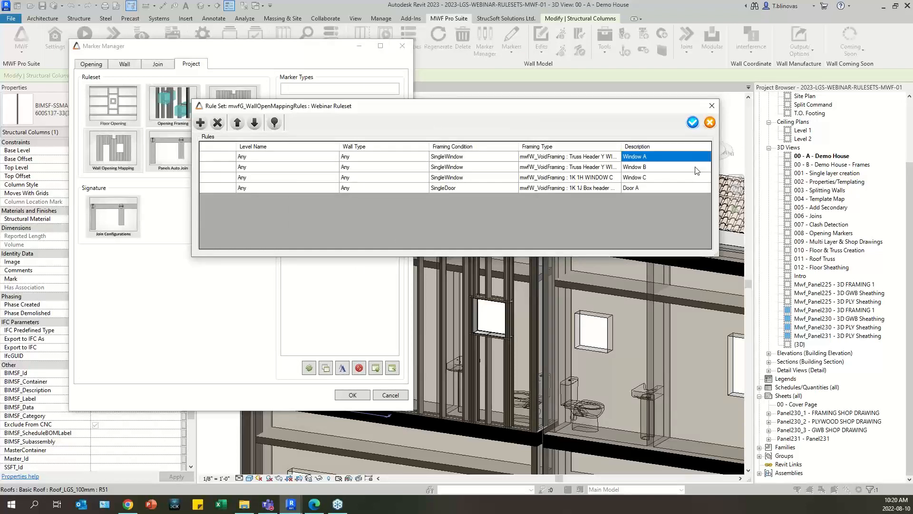
- Enter D in the blank first column of the Window A rule and save the Webinar Ruleset, closing the Marker Manager
left_click_drag(630, 110, 578, 112)
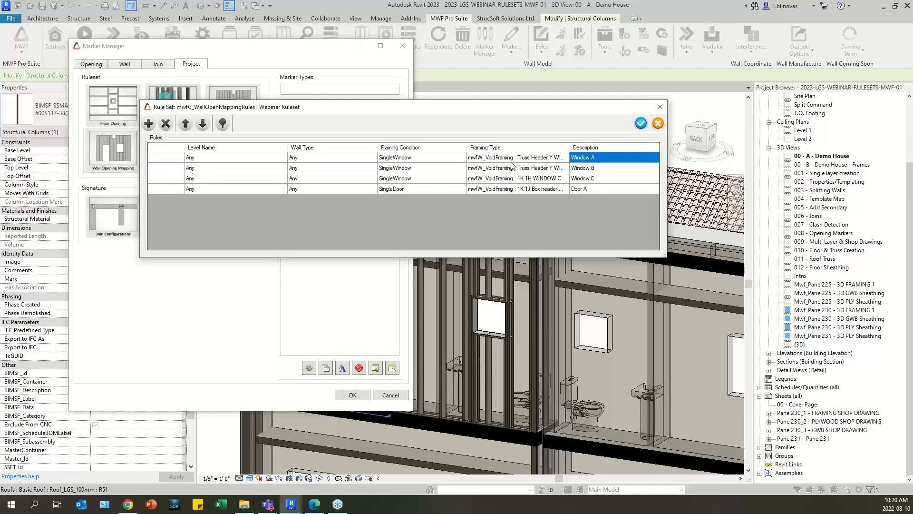
left_click(175, 157)
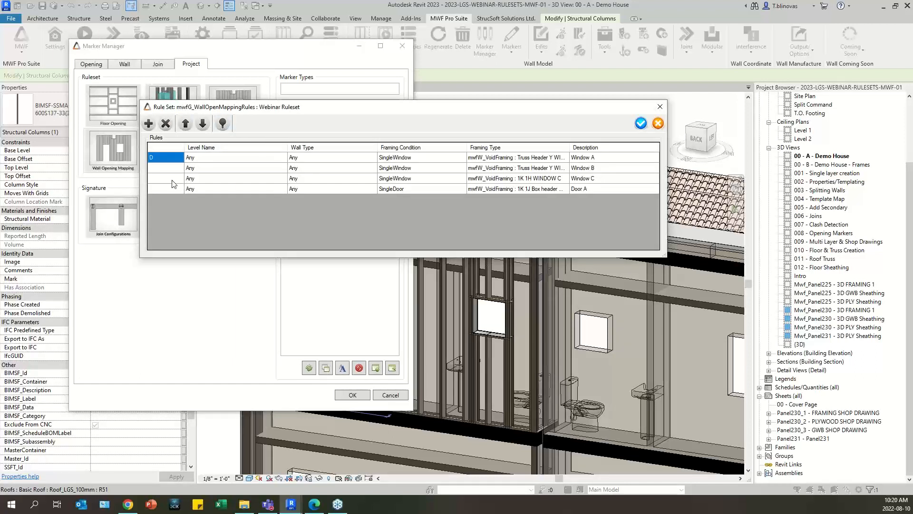
type("D")
left_click(549, 157)
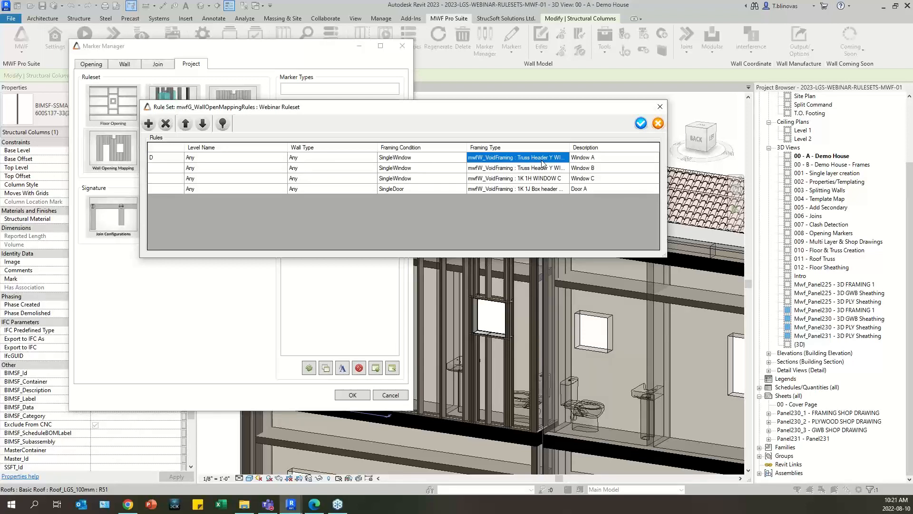
left_click(643, 124)
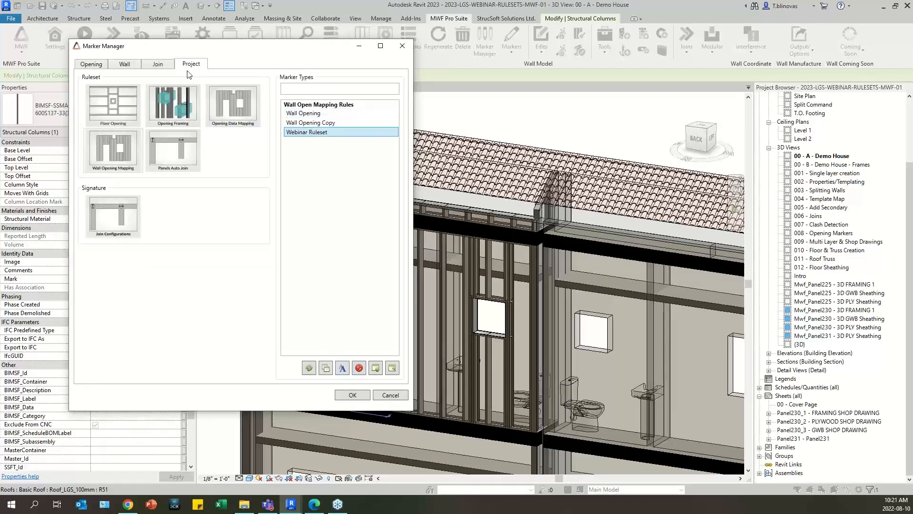
left_click(352, 395)
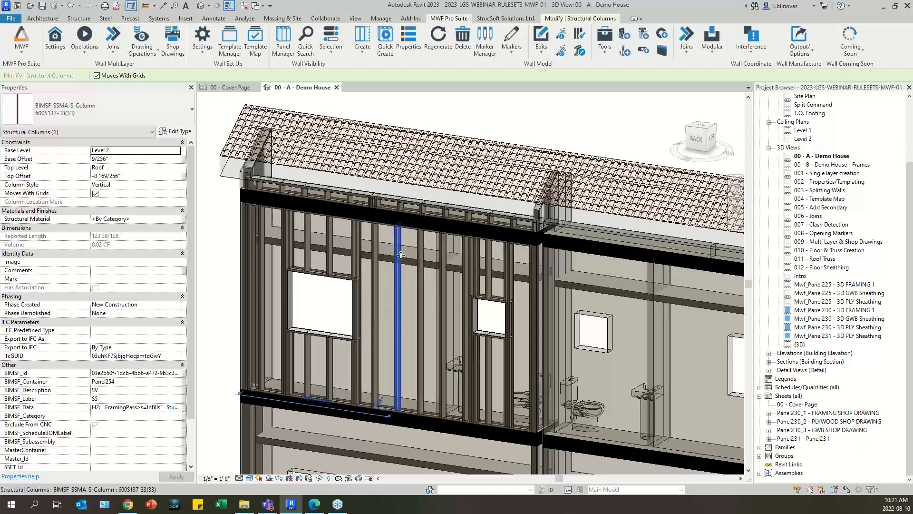
- Frame the Level 1 exterior wall containing the window and Door A with Quick Create
scroll(377, 350, "down", 5)
scroll(377, 351, "up", 5)
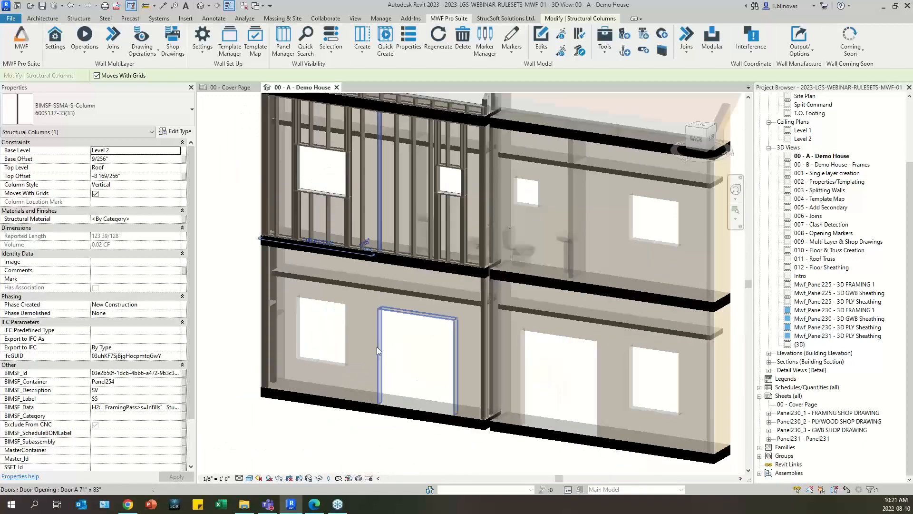
left_click(377, 373)
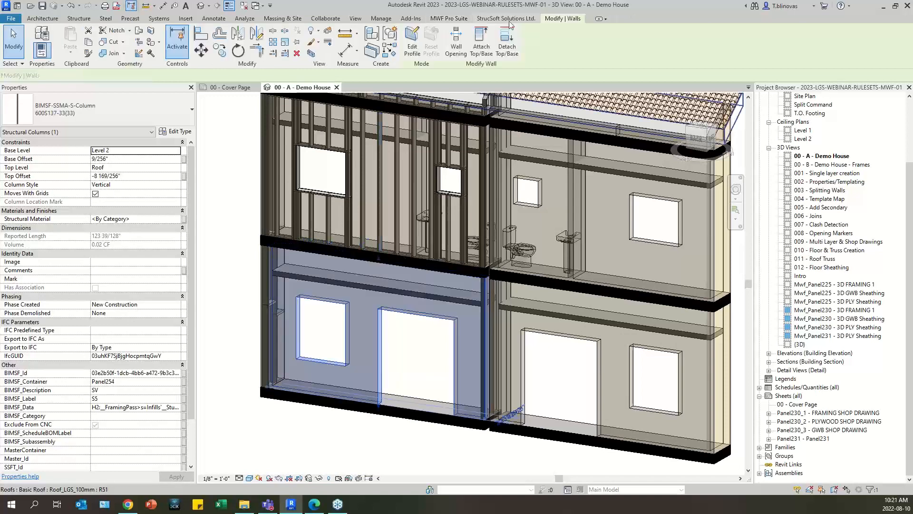
left_click(463, 19)
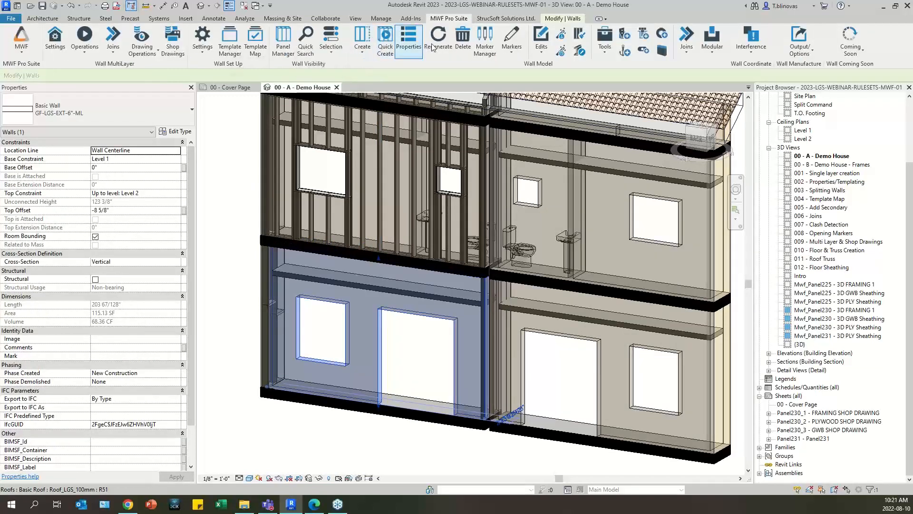
left_click(385, 39)
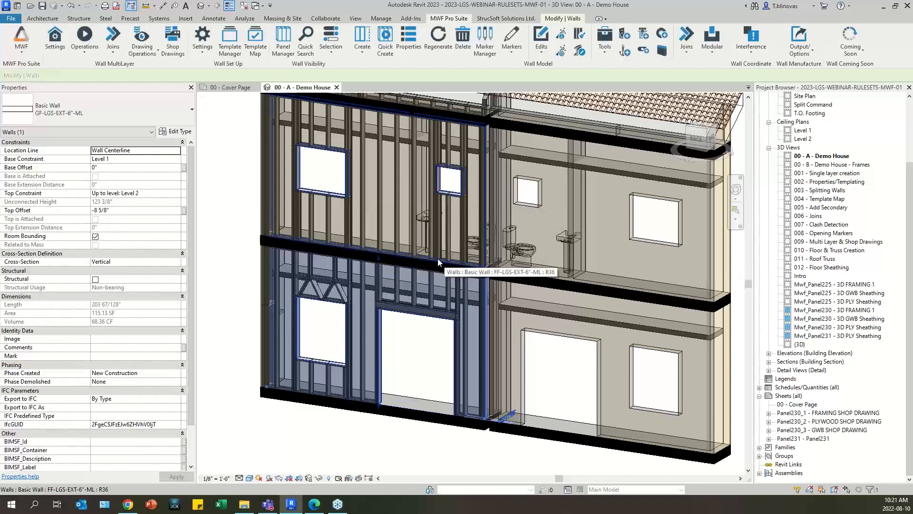
- Select a stud of the framed Level 2 wall panel and open the panel's miscellaneous framing properties
middle_click_drag(381, 293, 360, 327)
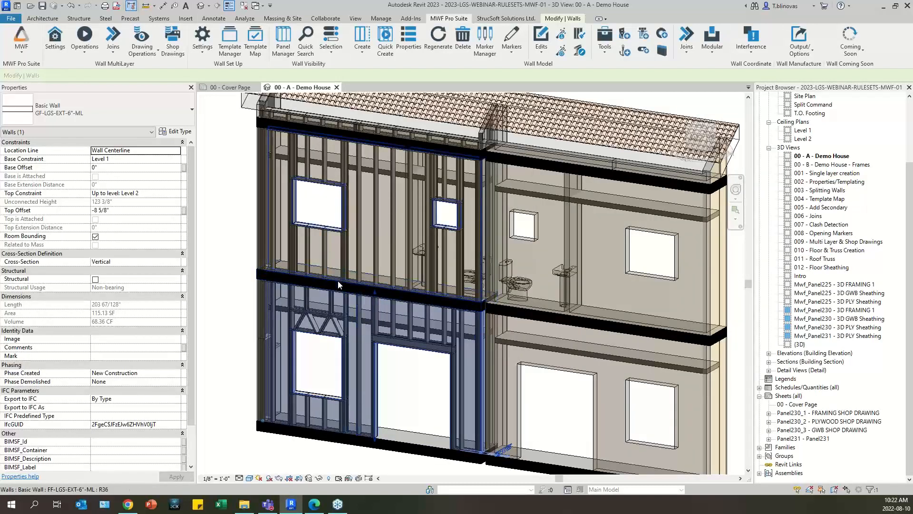
scroll(339, 383, "up", 2)
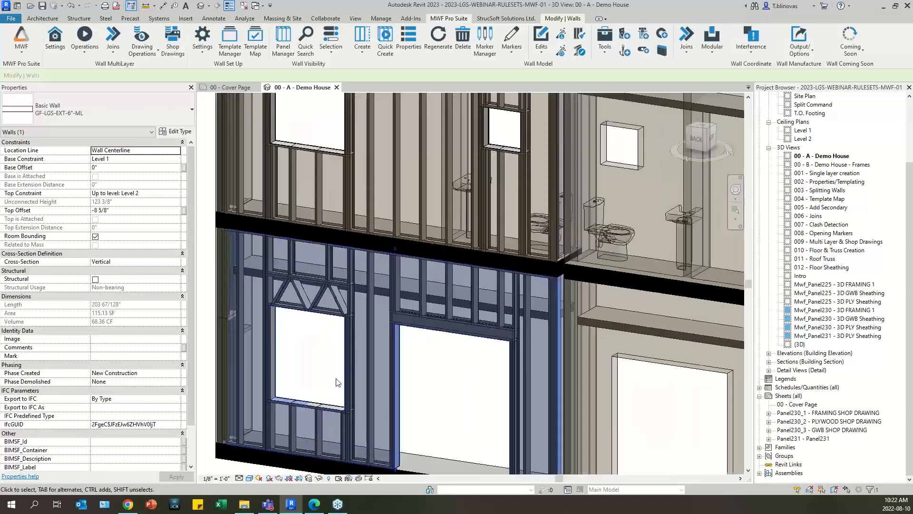
scroll(339, 383, "down", 2)
left_click(375, 213, "ctrl")
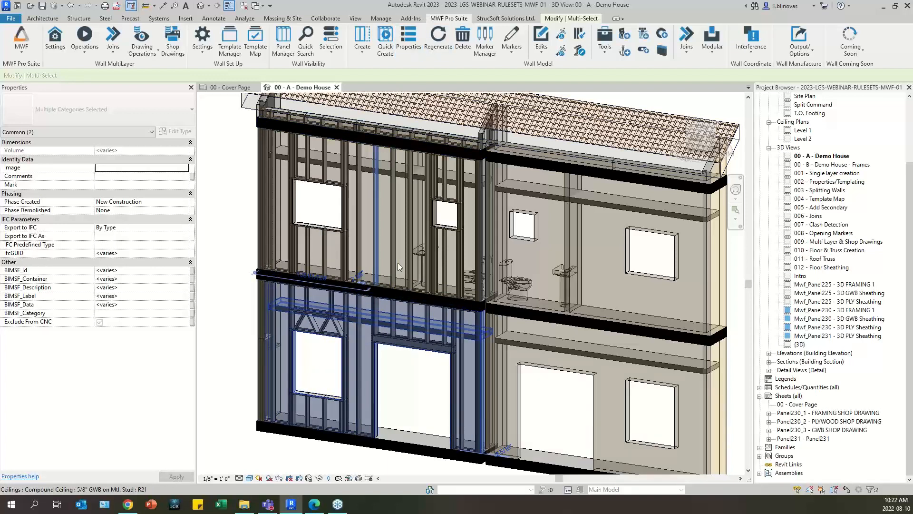
left_click(376, 251)
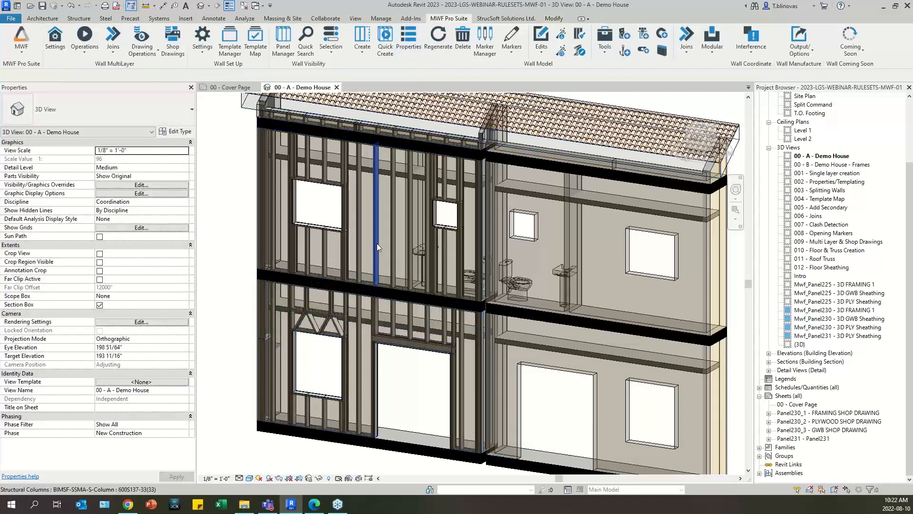
left_click(449, 18)
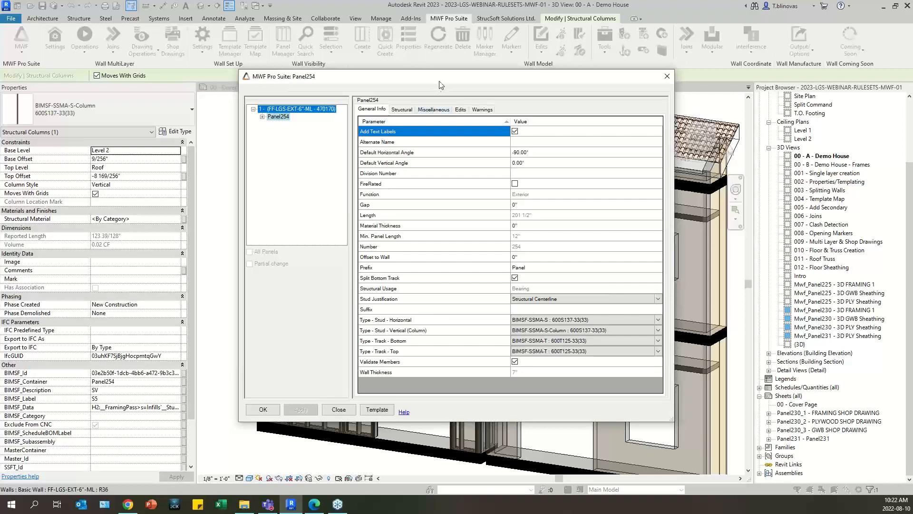
left_click_drag(439, 80, 400, 68)
left_click(394, 97)
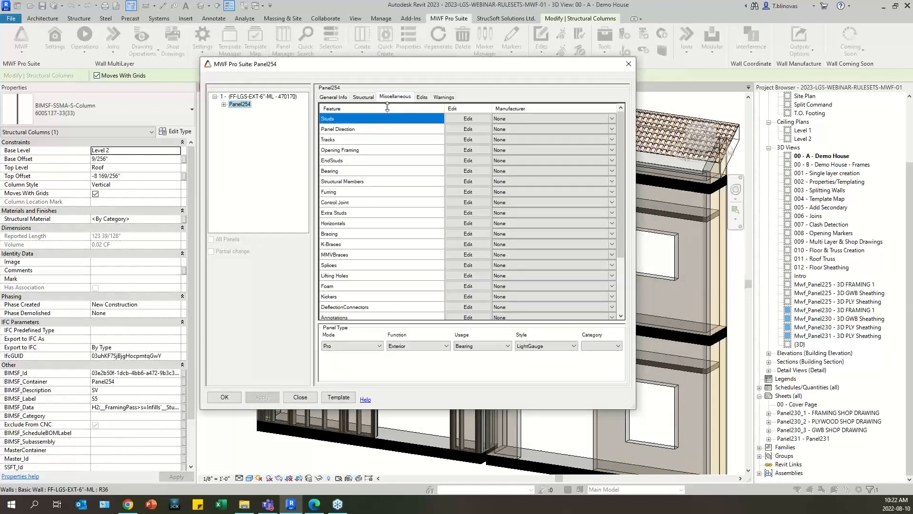
- Set the Level 2 panel's opening framing to use the opening mapping ruleset mwfG_WallOpenMappingRules : Webinar Ruleset and update the panel
left_click(468, 150)
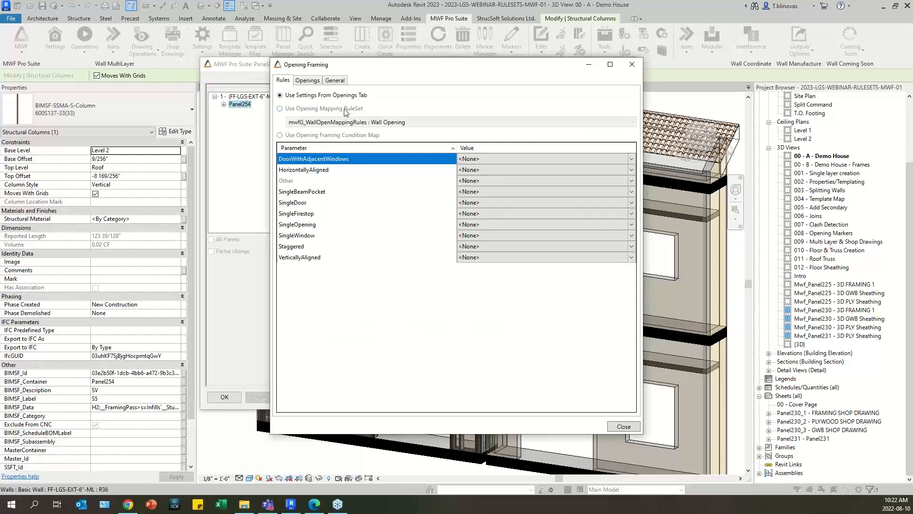
left_click(280, 108)
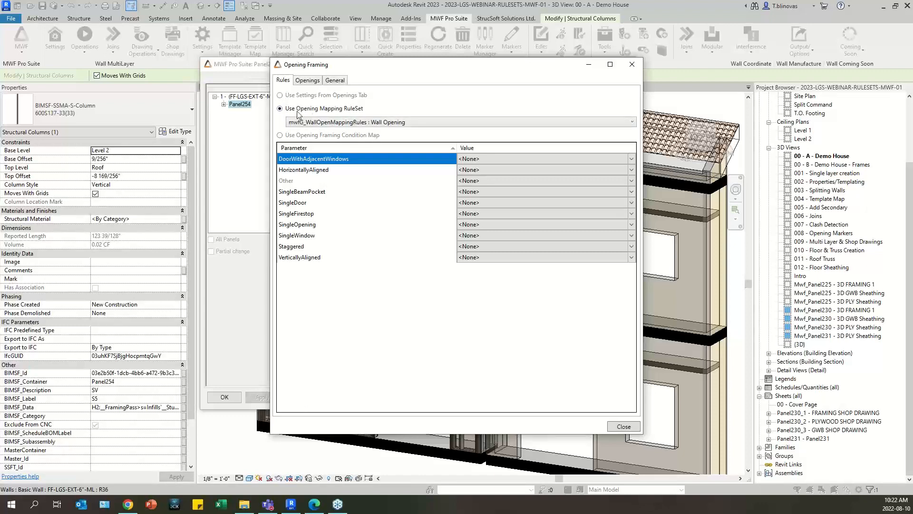
left_click(453, 125)
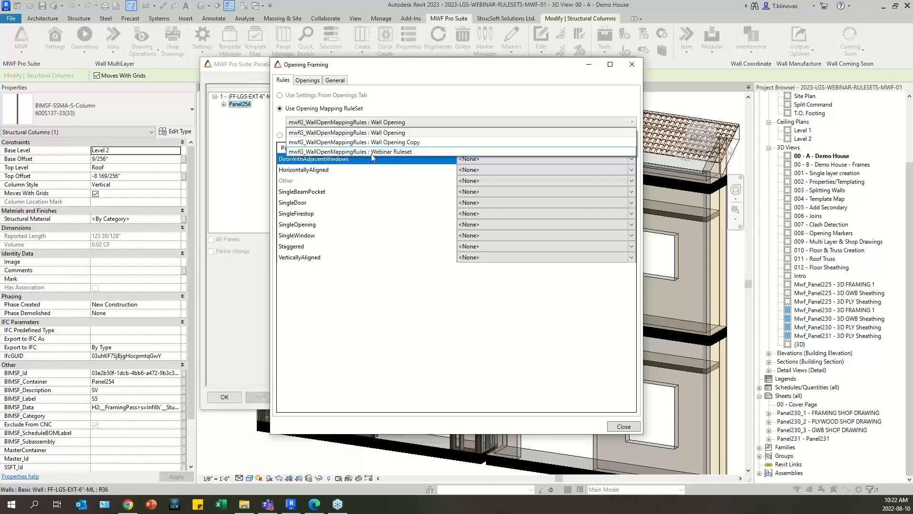
left_click(370, 152)
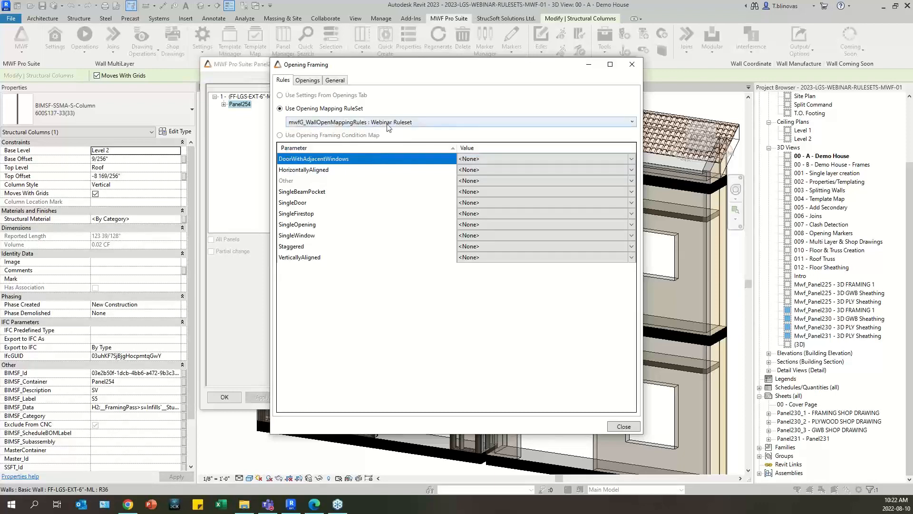
left_click(624, 427)
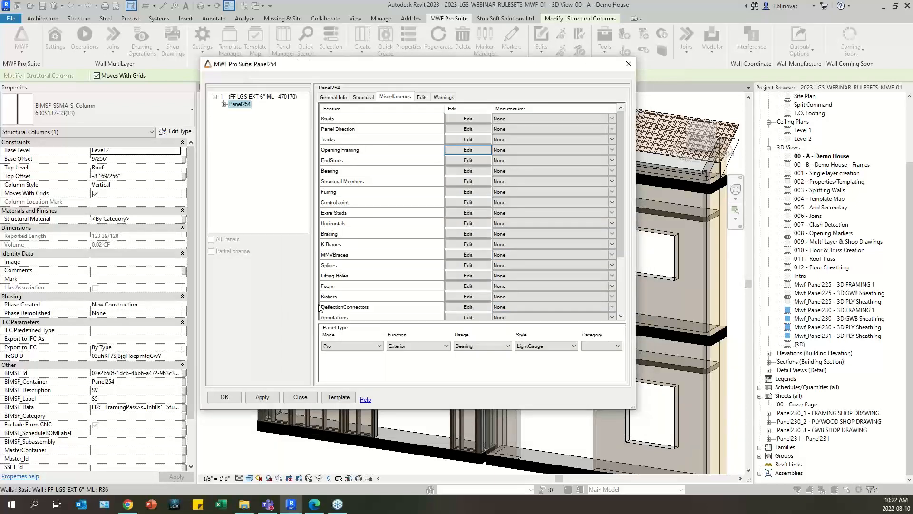
left_click(223, 398)
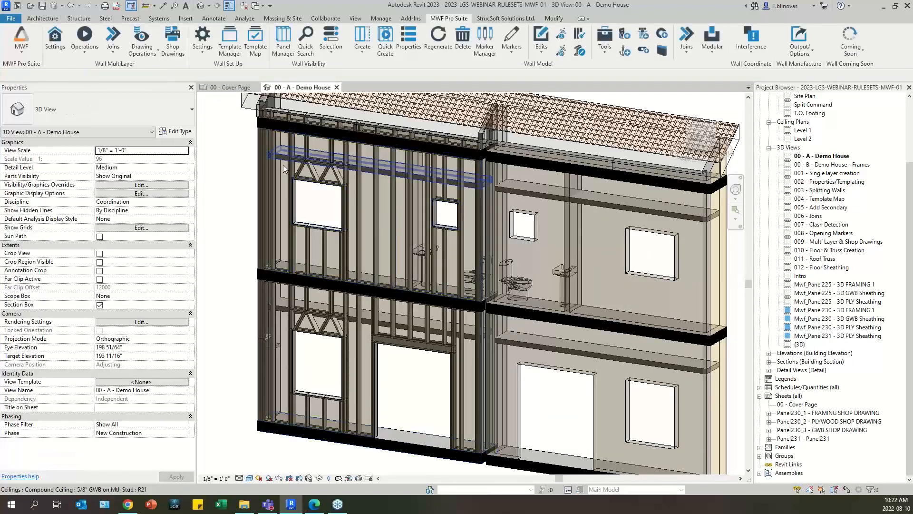
- Inspect the types of both framed Level 2 windows and compare their header framing with the Level 1 openings
scroll(290, 169, "up", 4)
middle_click_drag(327, 228, 334, 256)
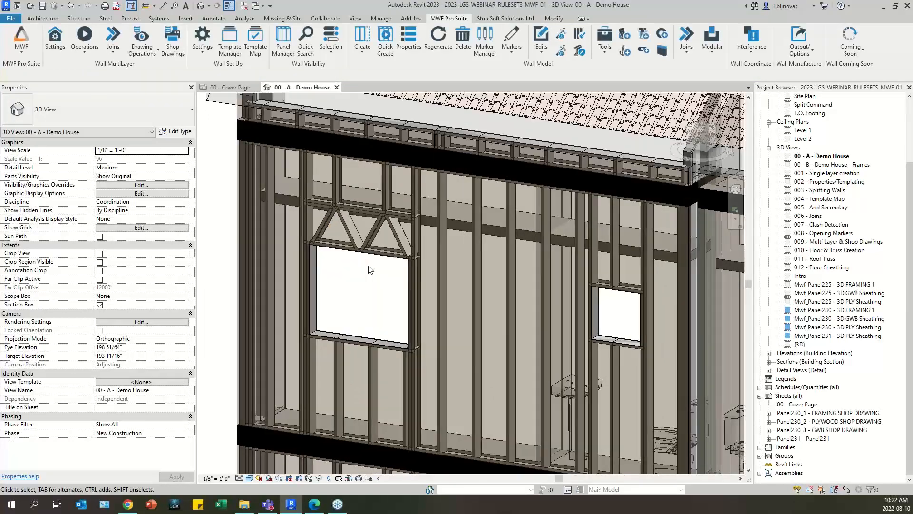
left_click(381, 256)
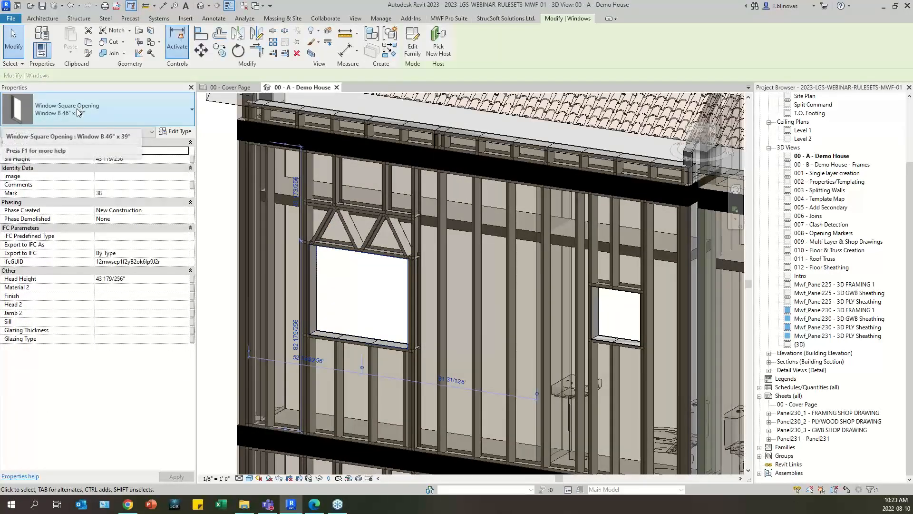
middle_click_drag(631, 296, 540, 273)
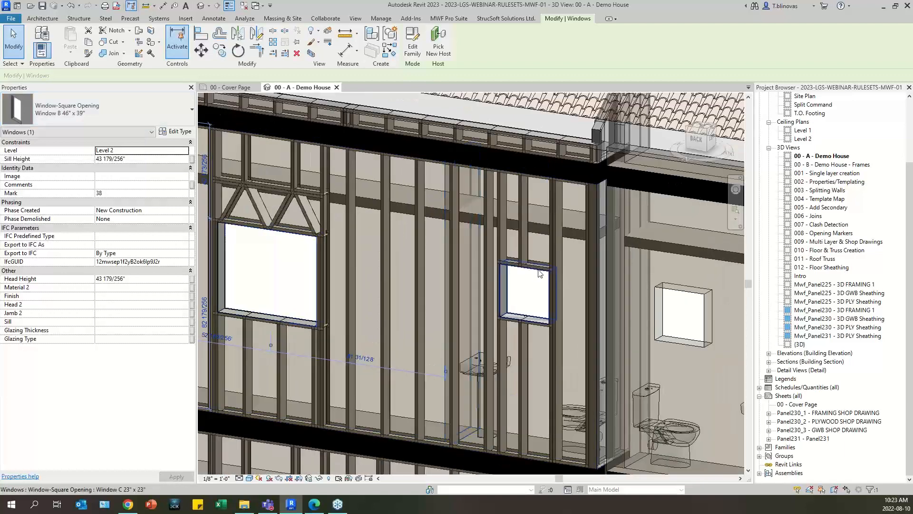
left_click(540, 273)
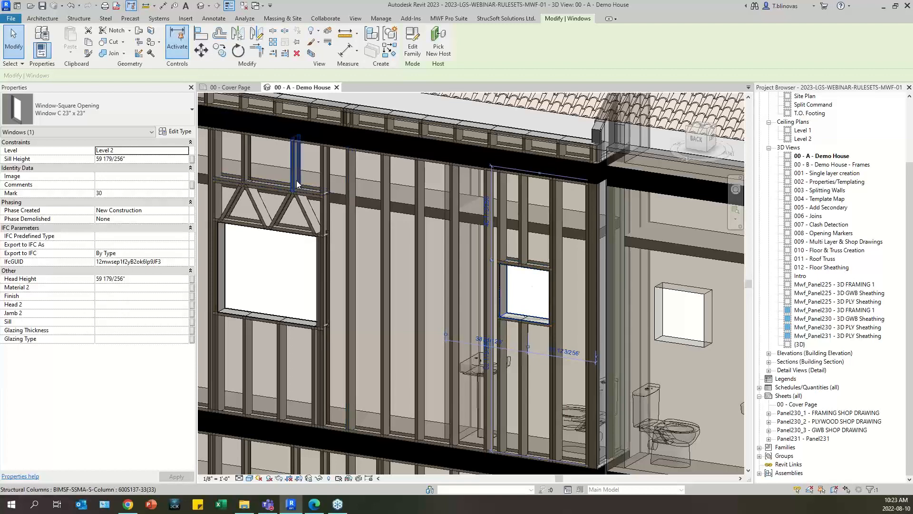
scroll(296, 180, "down", 3)
middle_click_drag(320, 265, 327, 224)
scroll(346, 198, "down", 3)
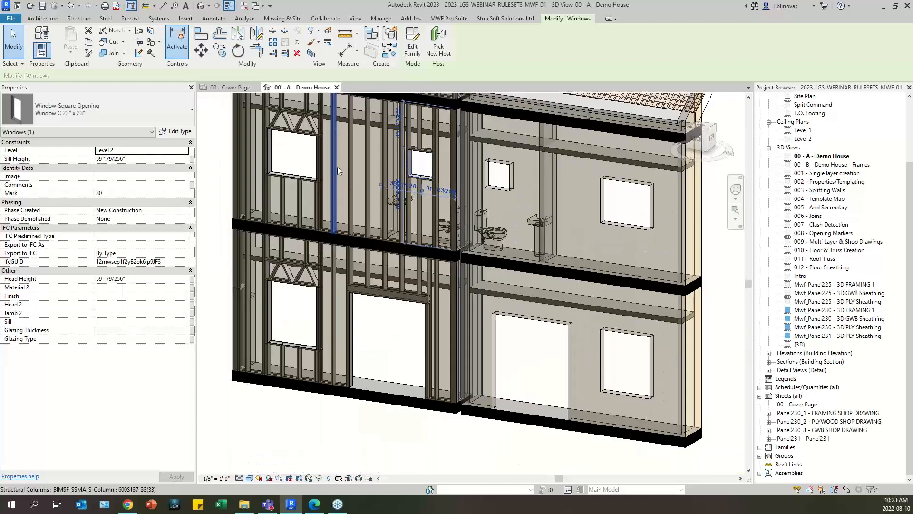
scroll(398, 186, "up", 2)
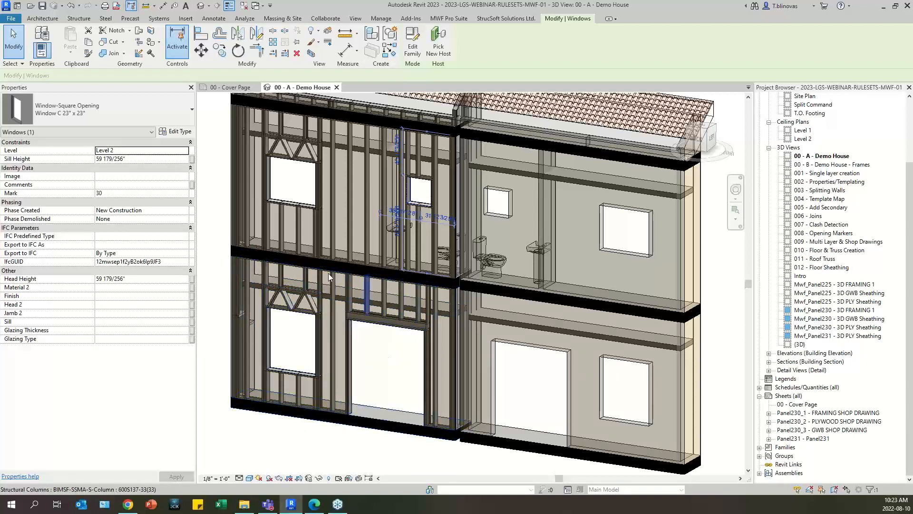
- Select a stud of the first framed Level 2 wall panel and open the template manager from the panel's properties
left_click(363, 181)
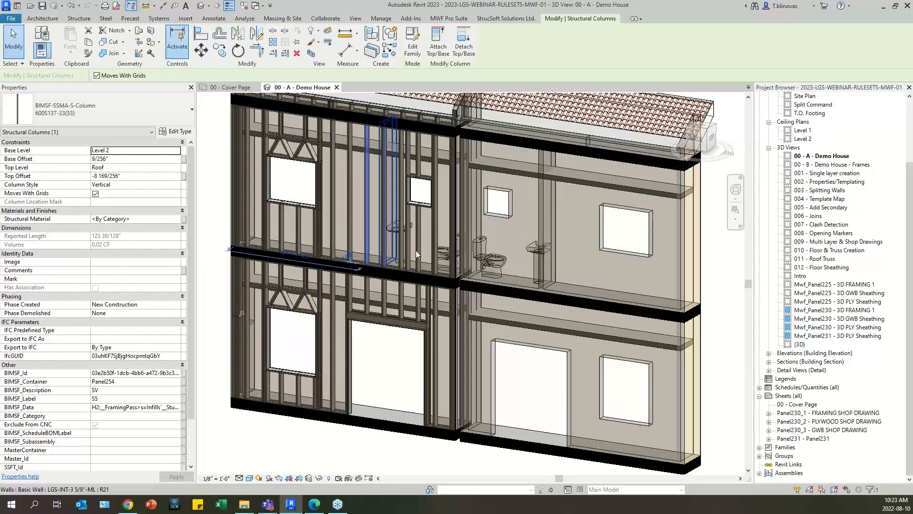
middle_click_drag(349, 207, 344, 233)
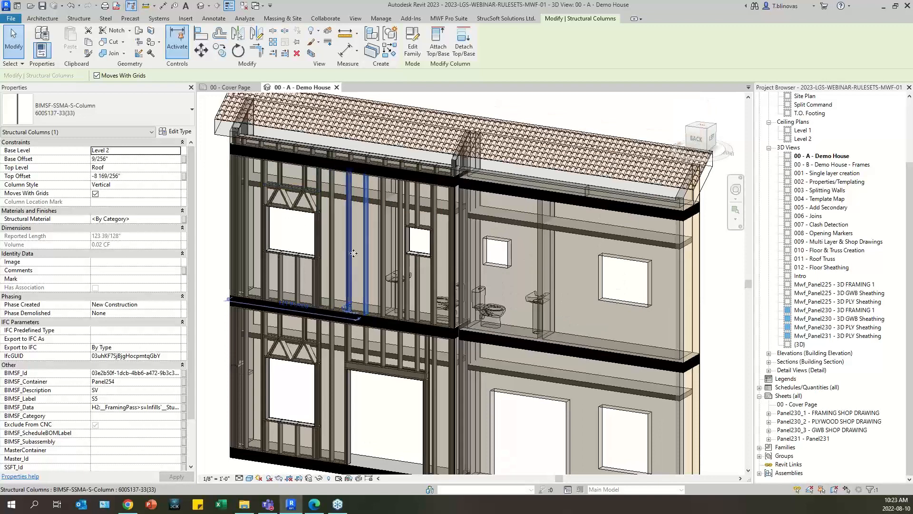
left_click(449, 18)
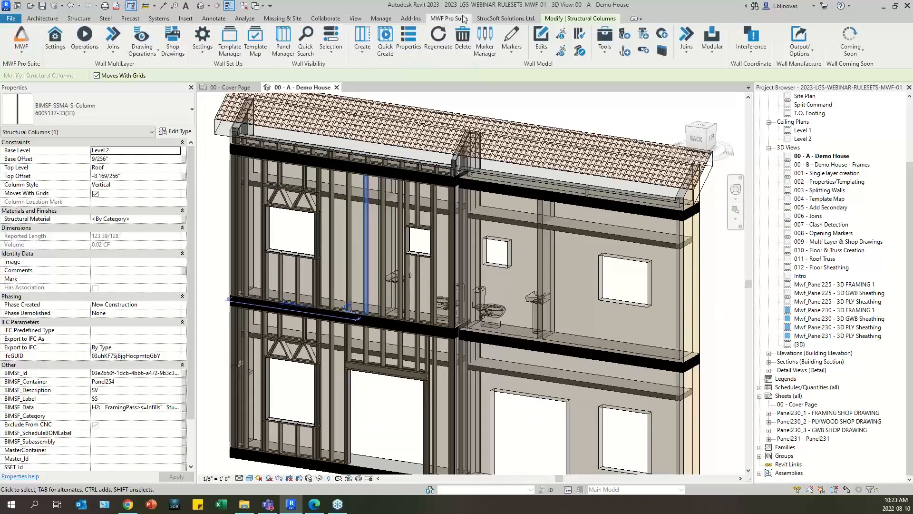
left_click(407, 40)
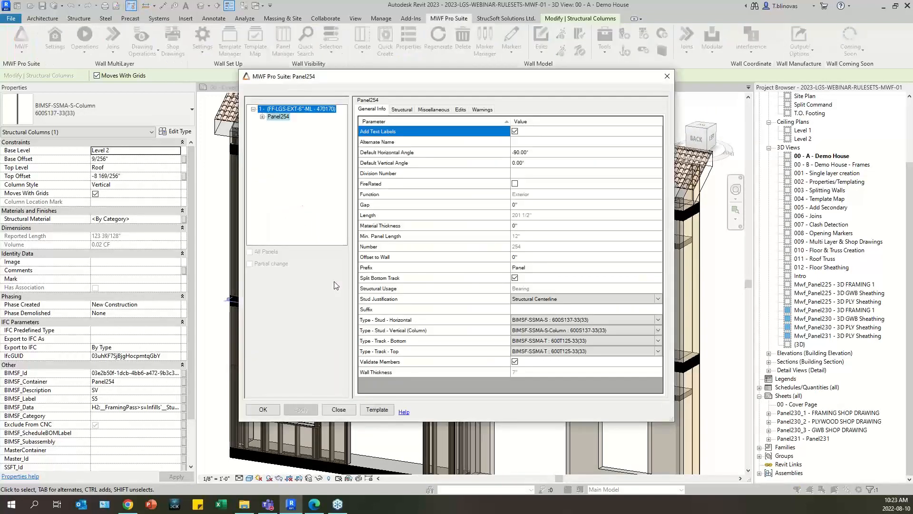
left_click(376, 409)
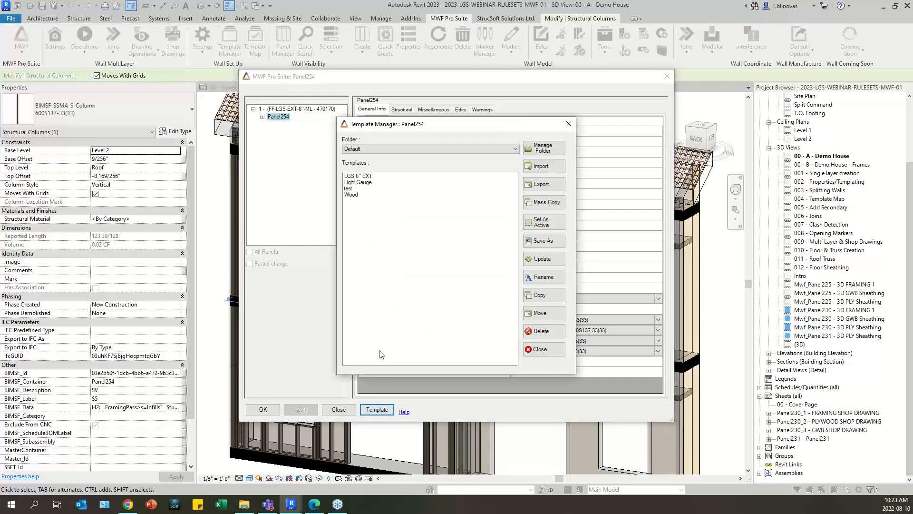
left_click_drag(447, 123, 409, 114)
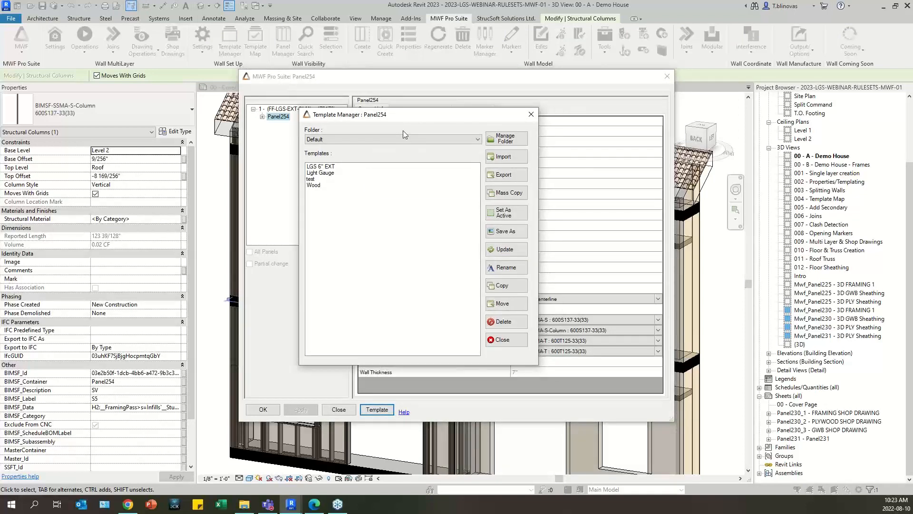
- Update the LGS 6" EXT template in the Default folder with the panel's settings, set it as active and accept the panel properties
left_click(408, 138)
left_click(409, 138)
left_click(323, 167)
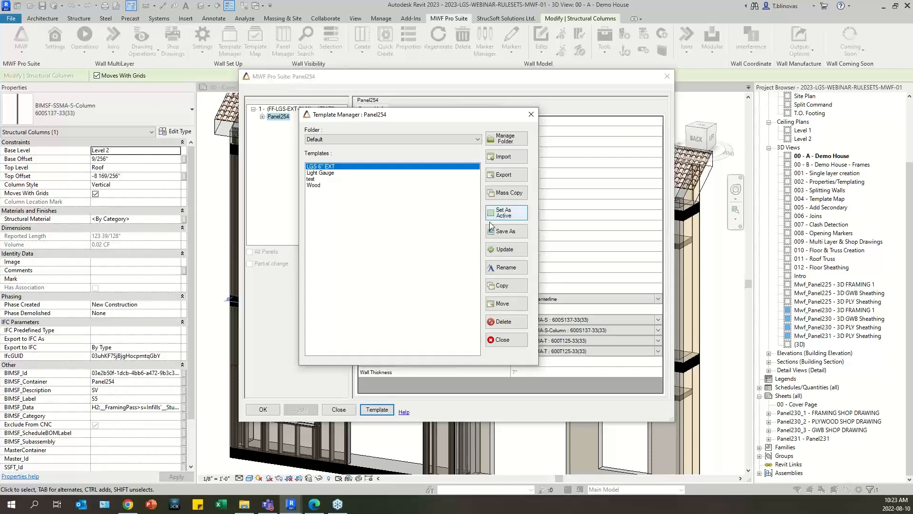
left_click(507, 255)
left_click(419, 257)
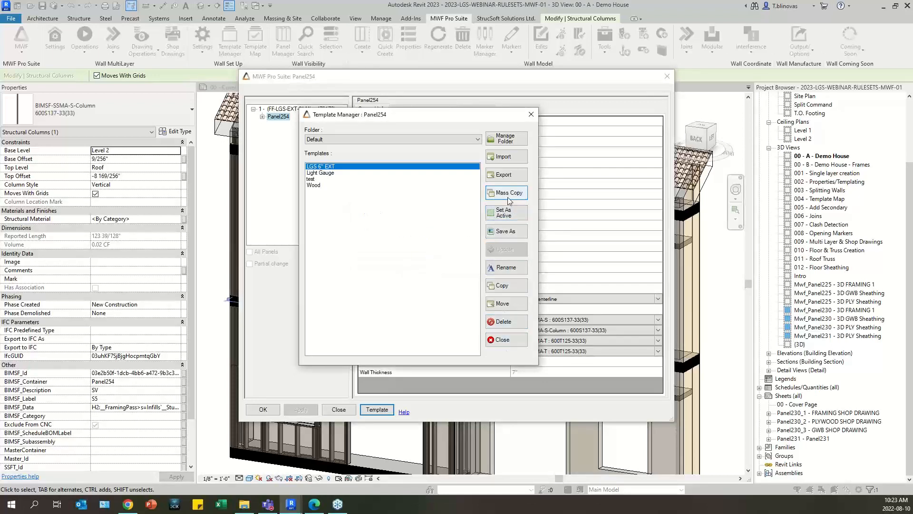
left_click(502, 214)
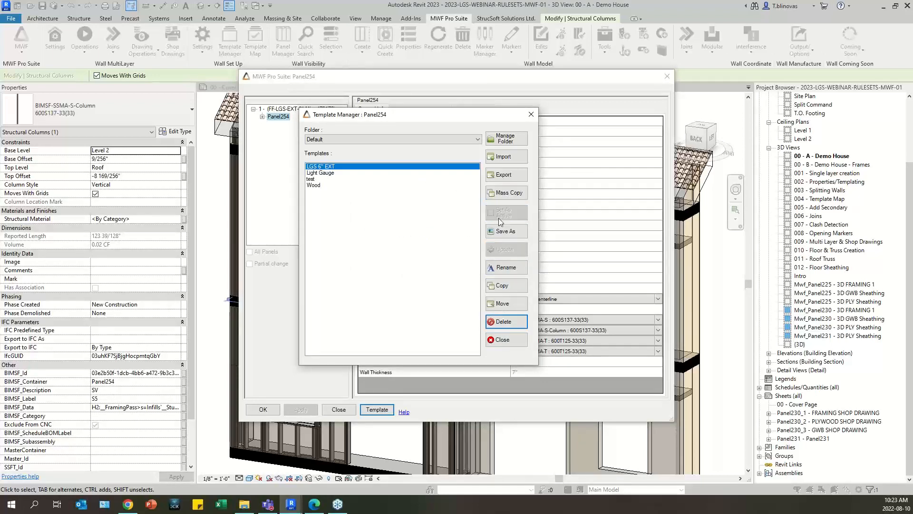
left_click(503, 339)
left_click(274, 408)
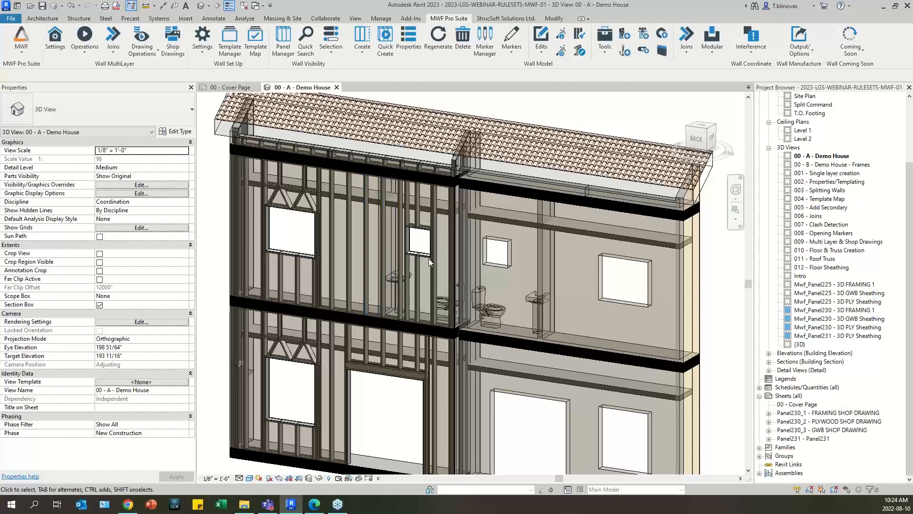
- Frame the adjoining unit's unframed Level 1 and Level 2 exterior walls together with Quick Create
middle_click_drag(637, 326, 496, 294)
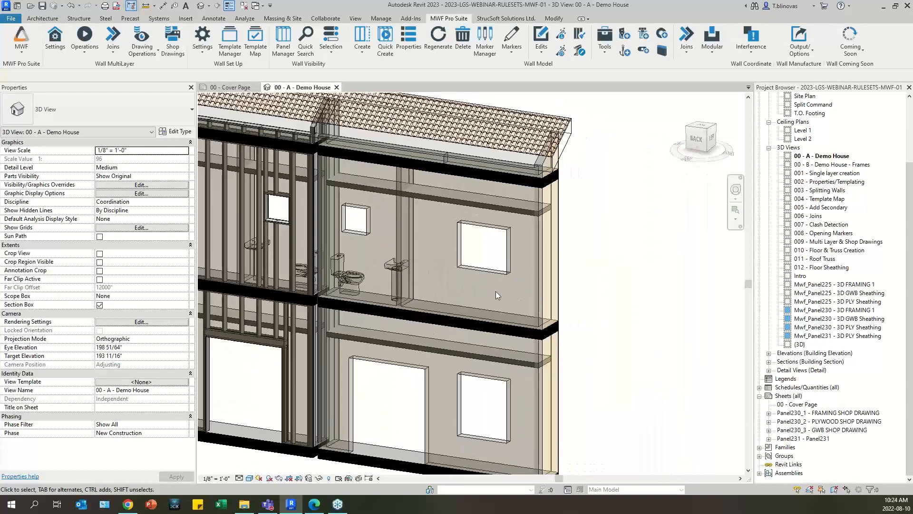
left_click(537, 249)
left_click(537, 398, "ctrl")
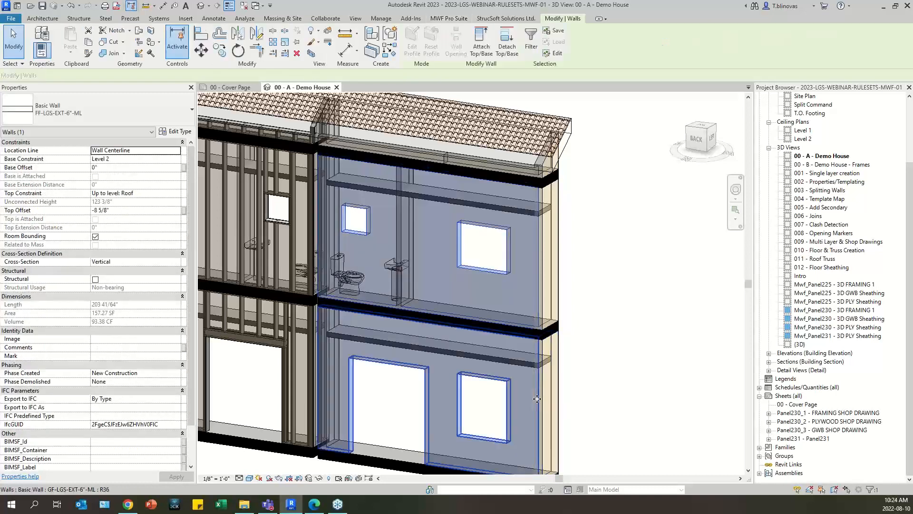
left_click(449, 18)
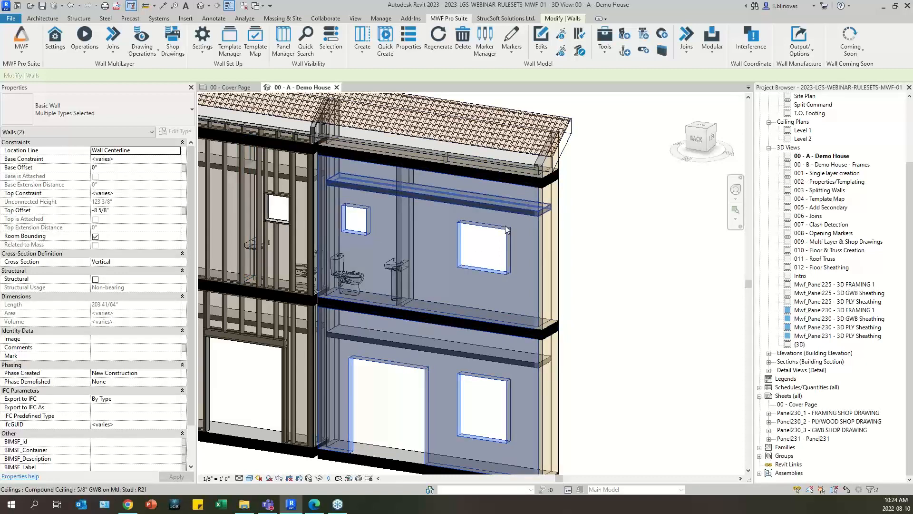
left_click(385, 40)
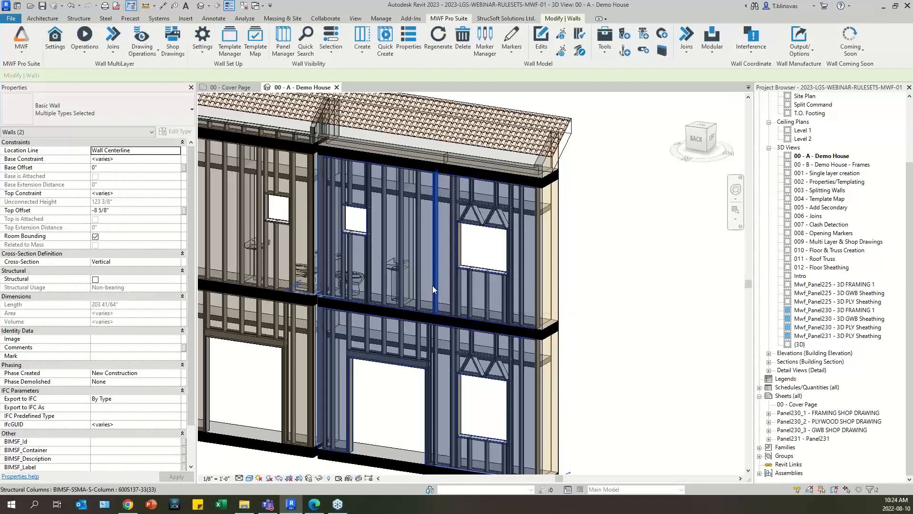
- Inspect the types of the newly framed windows and door from the back and compare their header framing
left_click(625, 301)
middle_click_drag(503, 398, 514, 393, "shift")
left_click(701, 139)
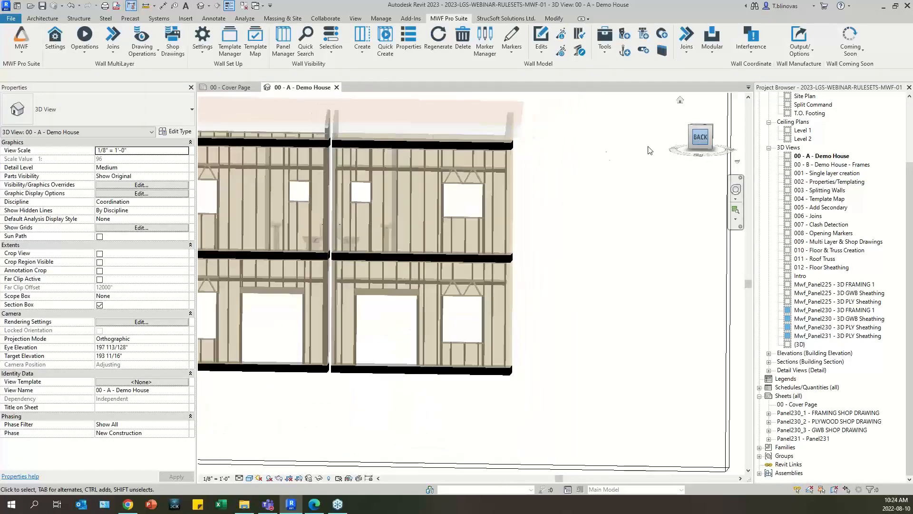
scroll(632, 328, "up", 3)
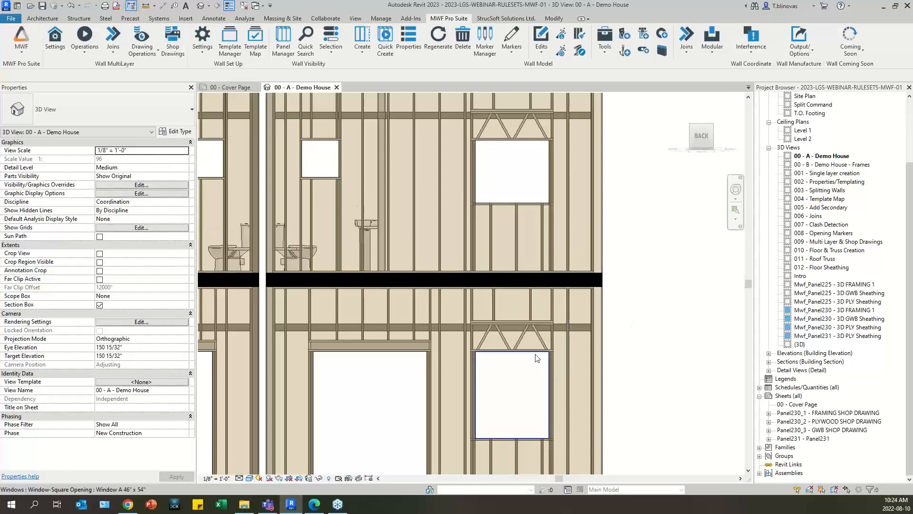
left_click(537, 358)
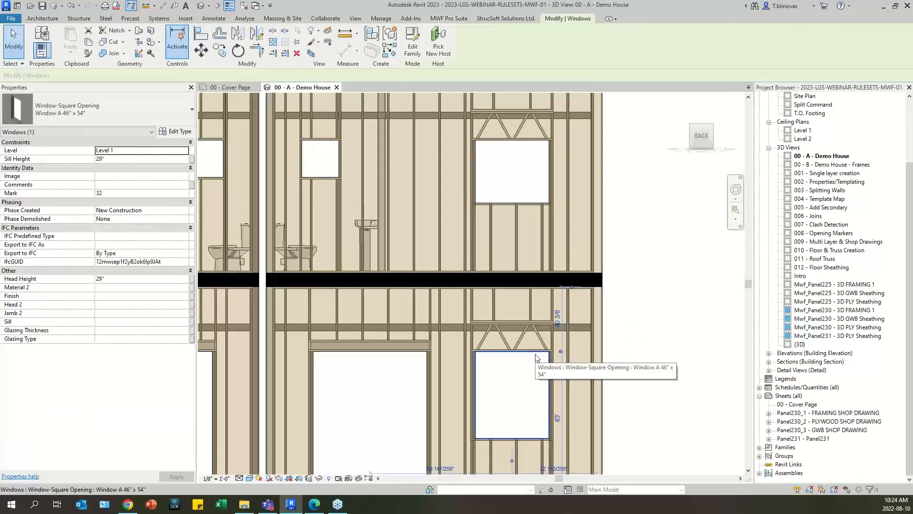
left_click(534, 150)
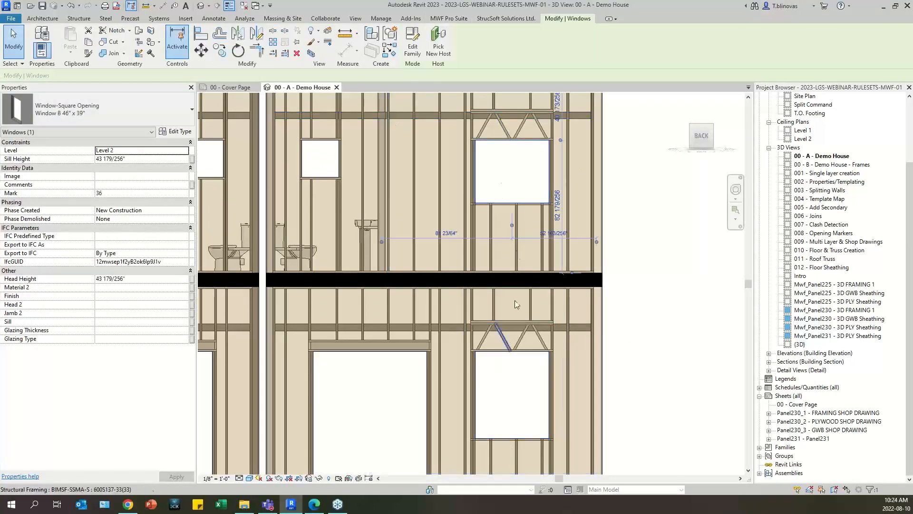
middle_click_drag(416, 362, 431, 333)
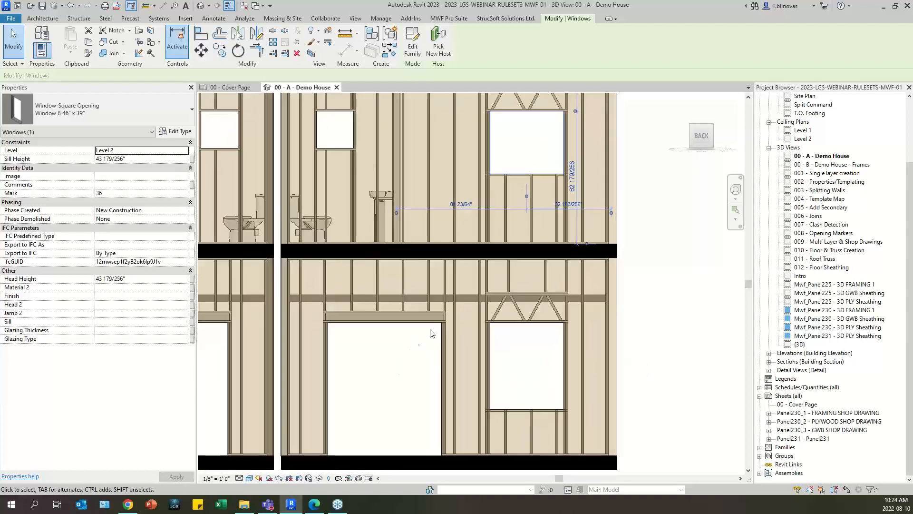
left_click(429, 332)
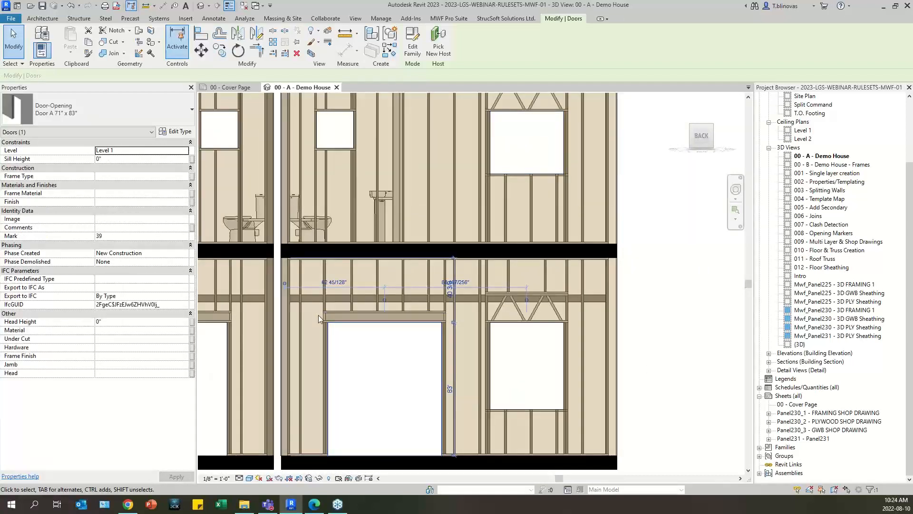
middle_click_drag(355, 178, 386, 329)
left_click(324, 207)
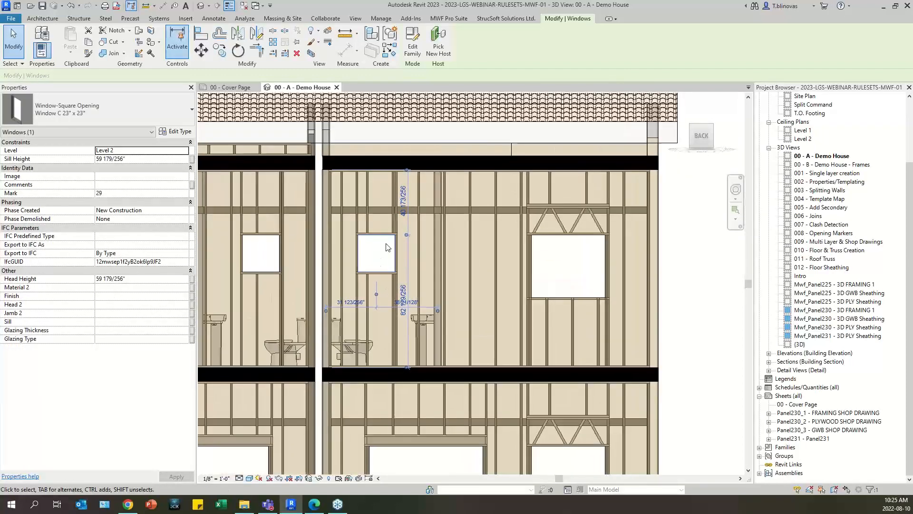
- Examine the whole back elevation and the framing around the adjoining unit's small and large Level 2 windows
scroll(488, 249, "down", 5)
middle_click_drag(489, 253, 436, 329, "shift")
left_click(697, 140)
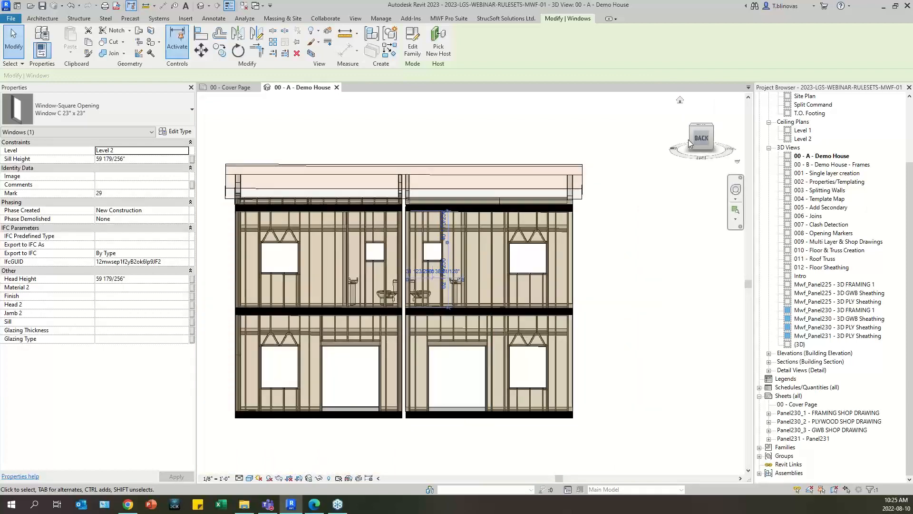
scroll(410, 237, "down", 3)
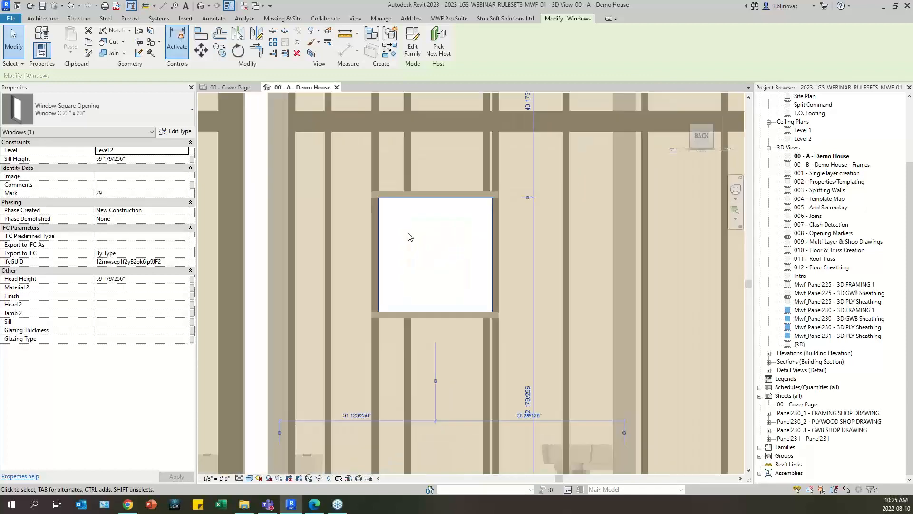
scroll(410, 234, "down", 1)
middle_click_drag(473, 249, 387, 256)
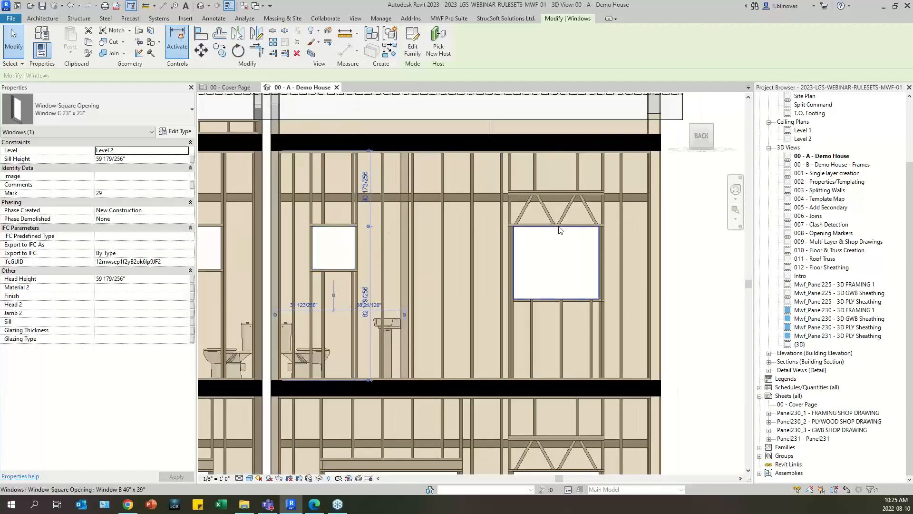
left_click(552, 257)
key("Escape")
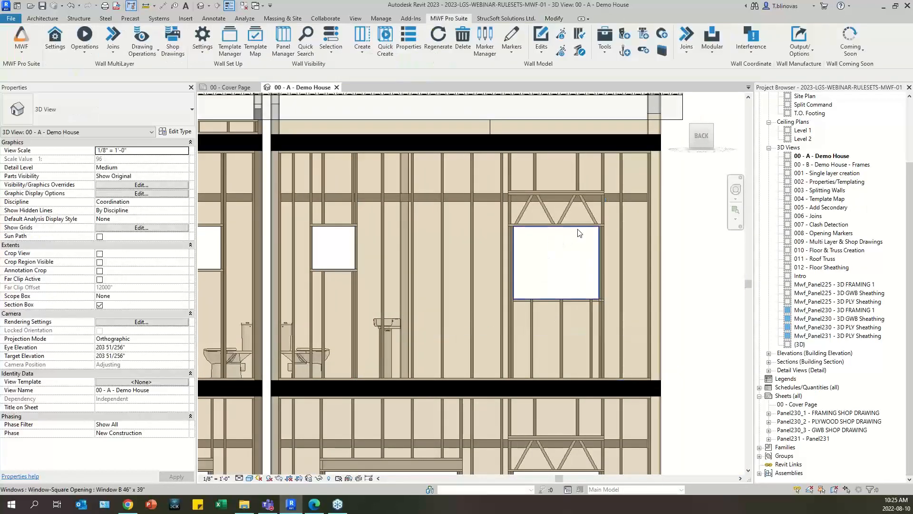
- Review the framing types offered by Apply Opening Type for the adjoining unit's Level 2 Window B, and close without assigning one
left_click(579, 233)
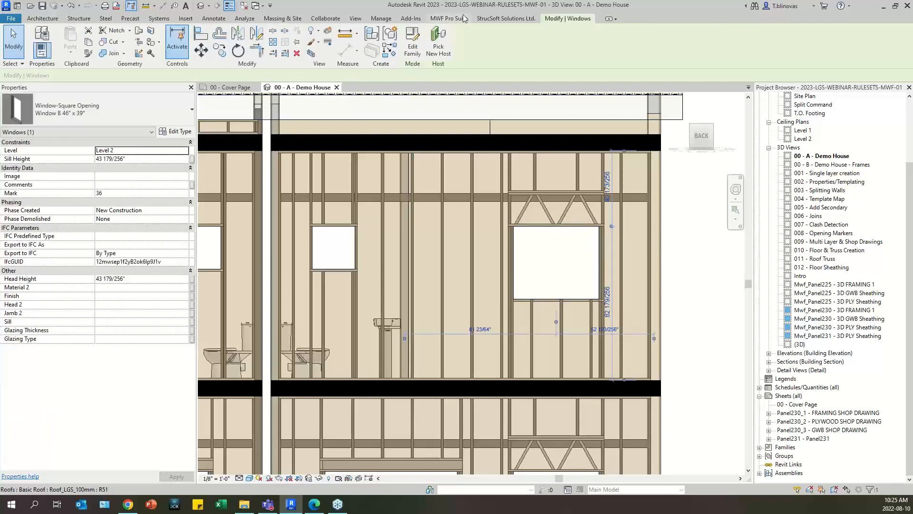
left_click(516, 52)
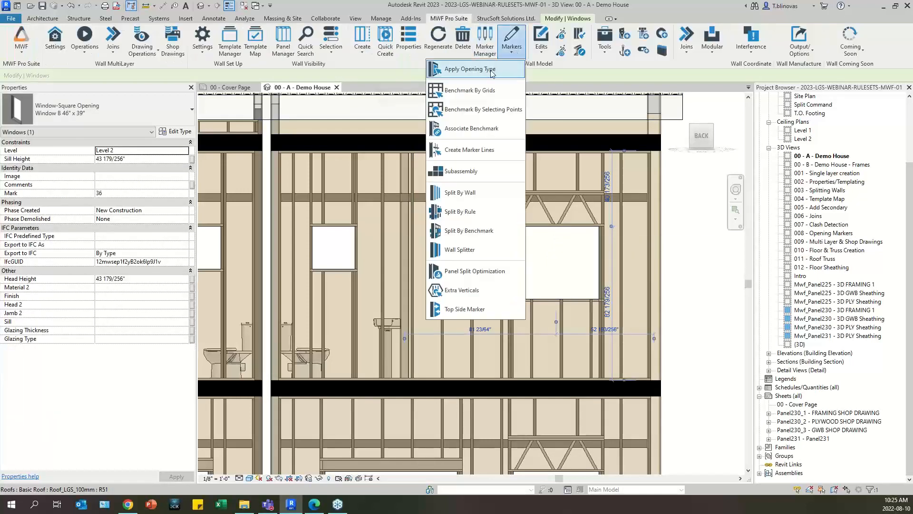
left_click(485, 69)
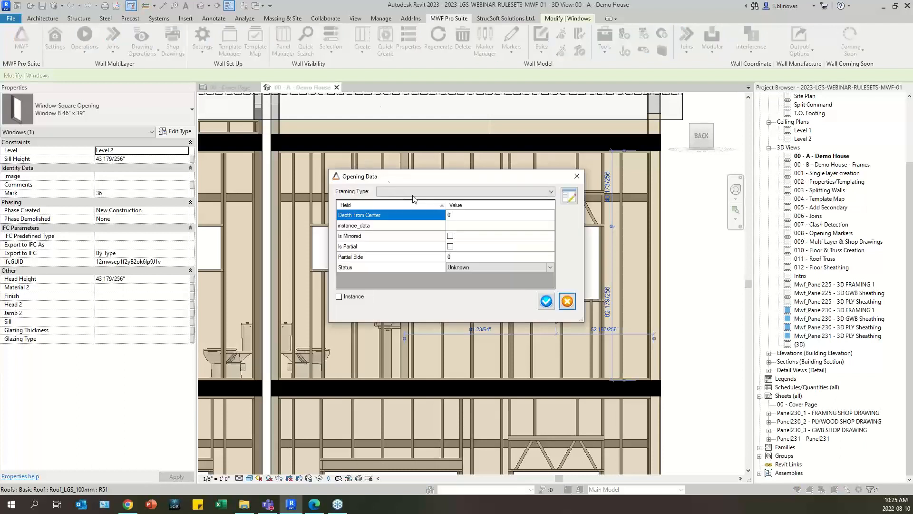
left_click(460, 192)
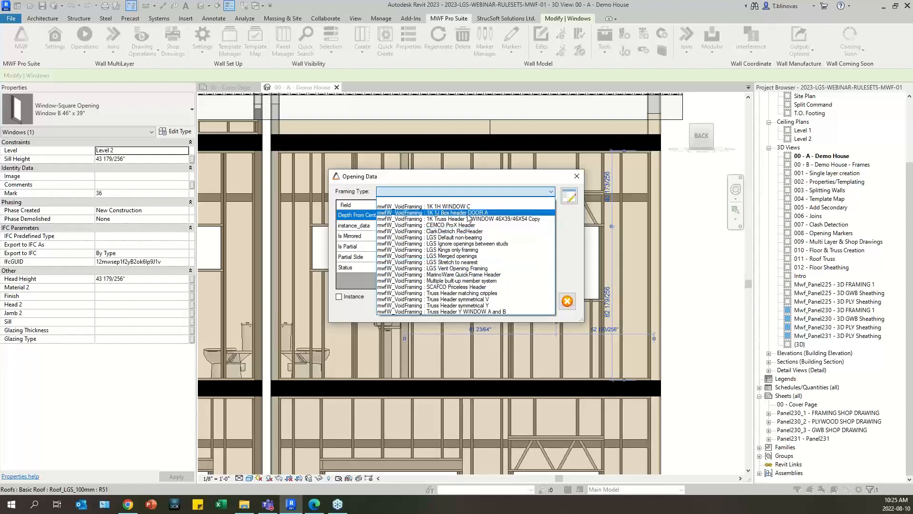
left_click(487, 181)
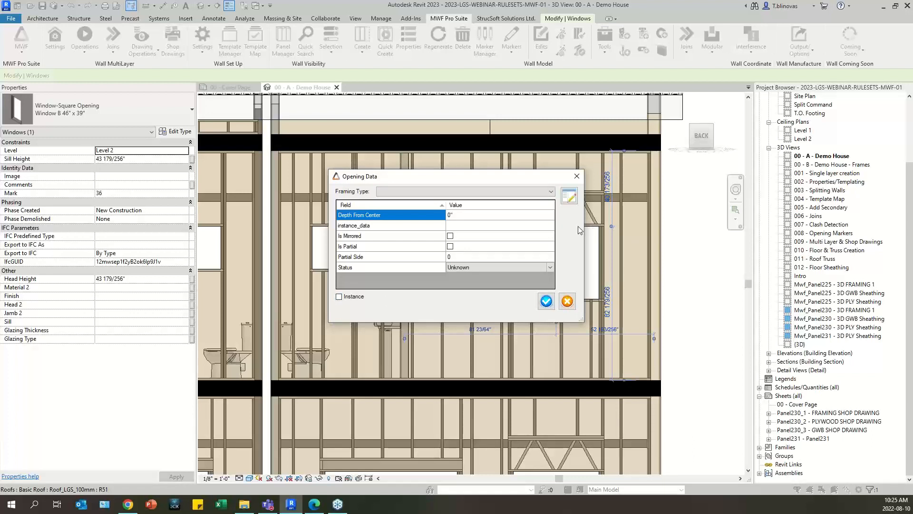
left_click(578, 176)
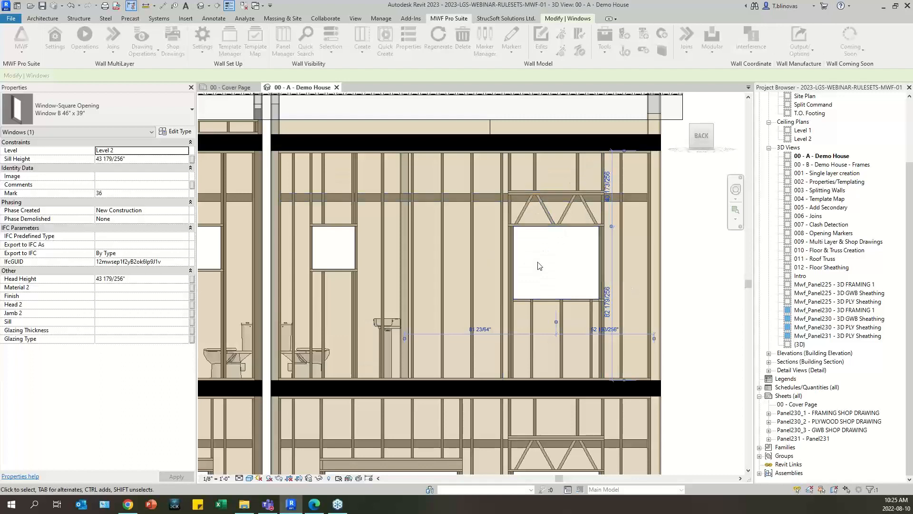
- Switch the adjoining unit's Level 2 back wall panel's Opening Framing rule to Use Settings From Openings Tab and apply it to the panel
left_click(473, 266)
left_click(454, 18)
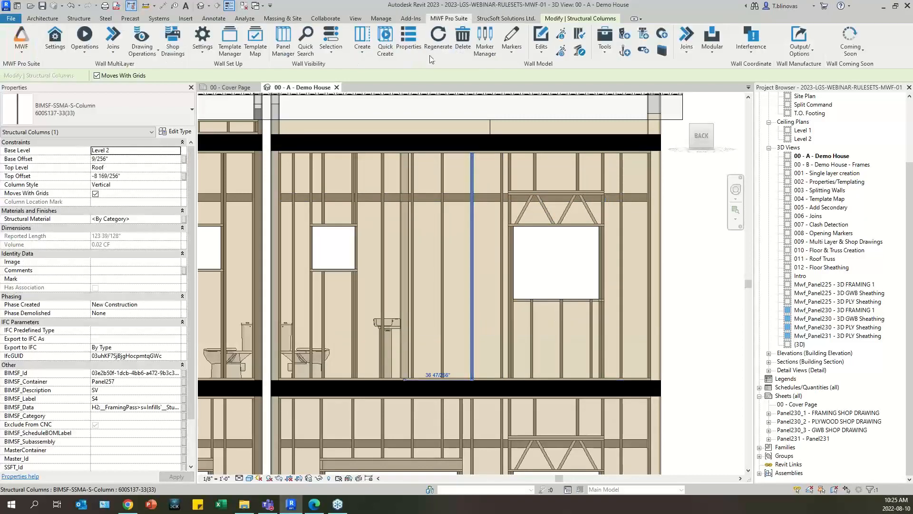
left_click(408, 47)
left_click(433, 109)
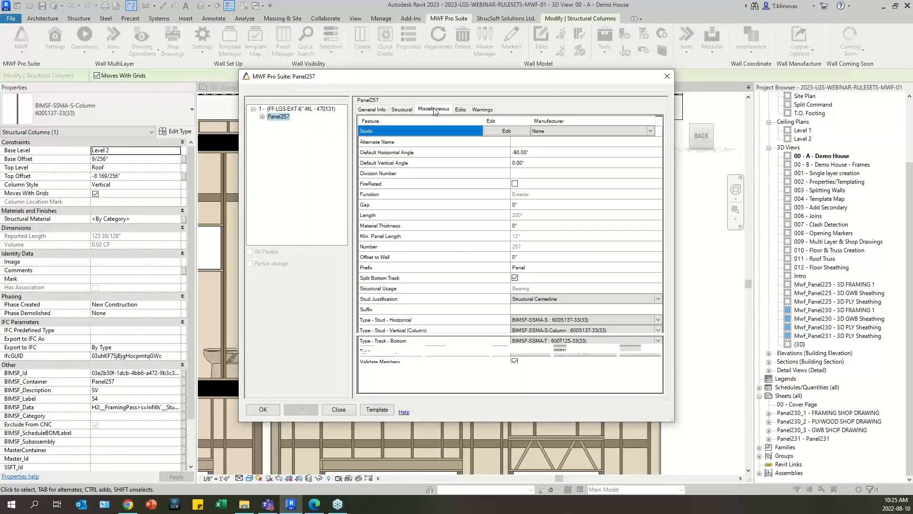
left_click(507, 162)
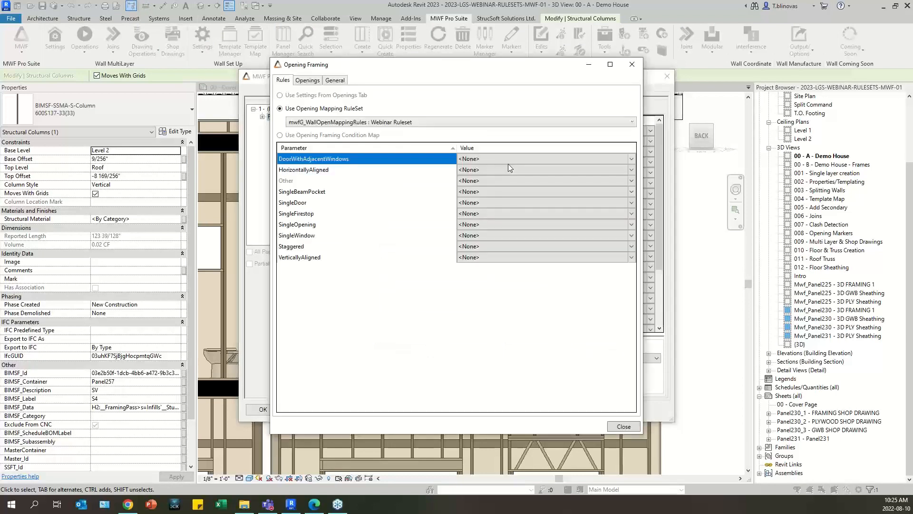
left_click(317, 96)
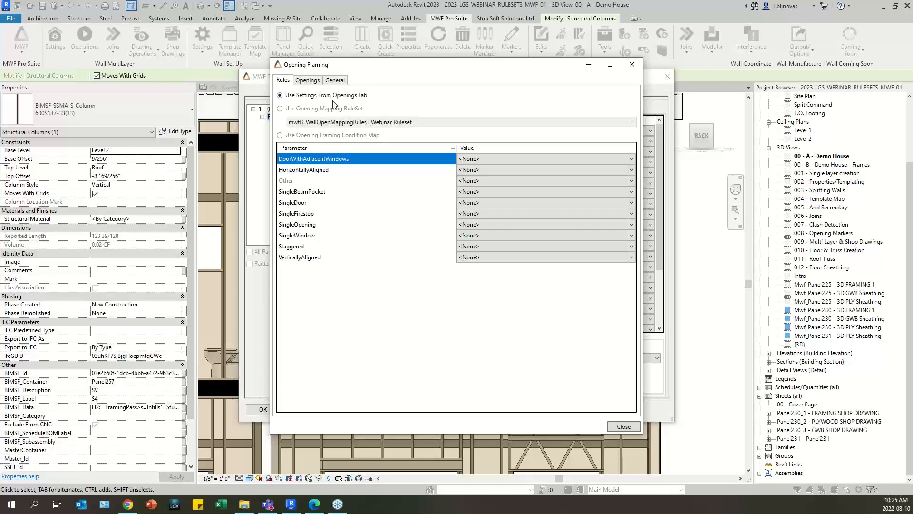
left_click(623, 427)
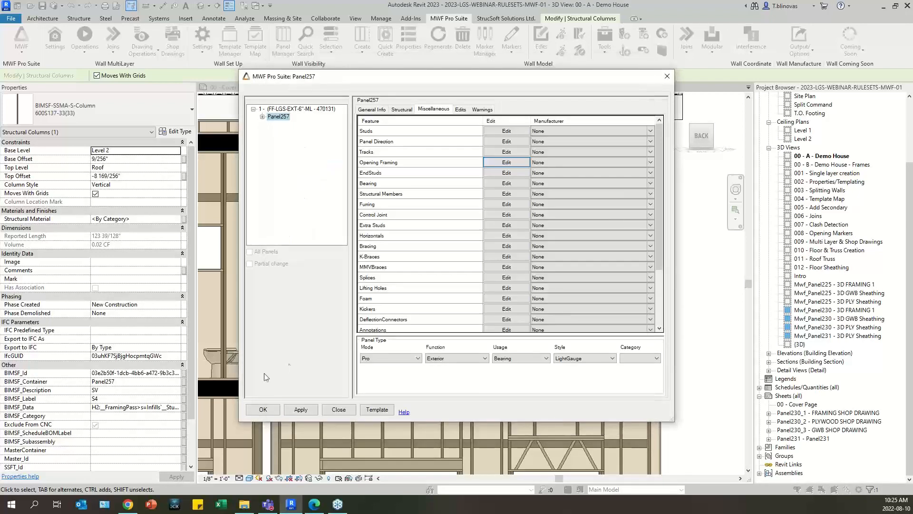
left_click(263, 410)
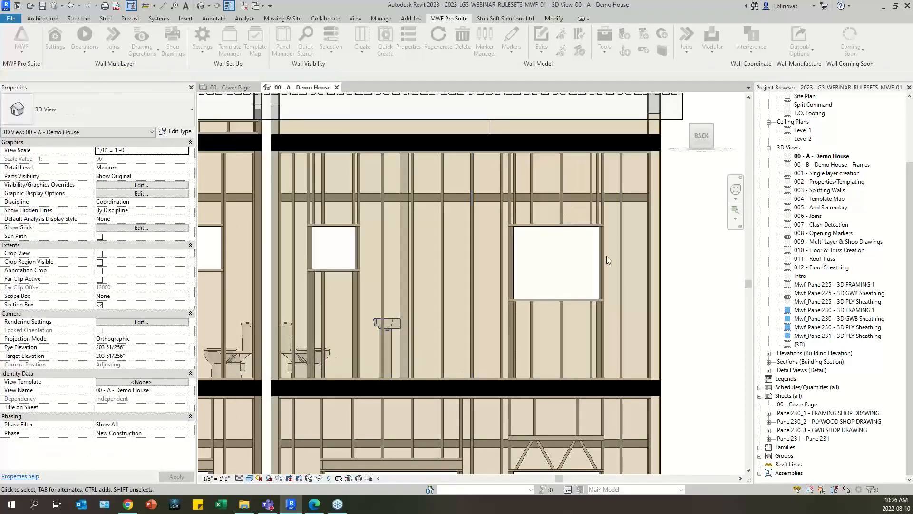
- Apply the opening framing type Truss Header Y WINDOW A and B to the adjoining unit's large Level 2 window, leaving Instance unchecked
left_click(607, 256)
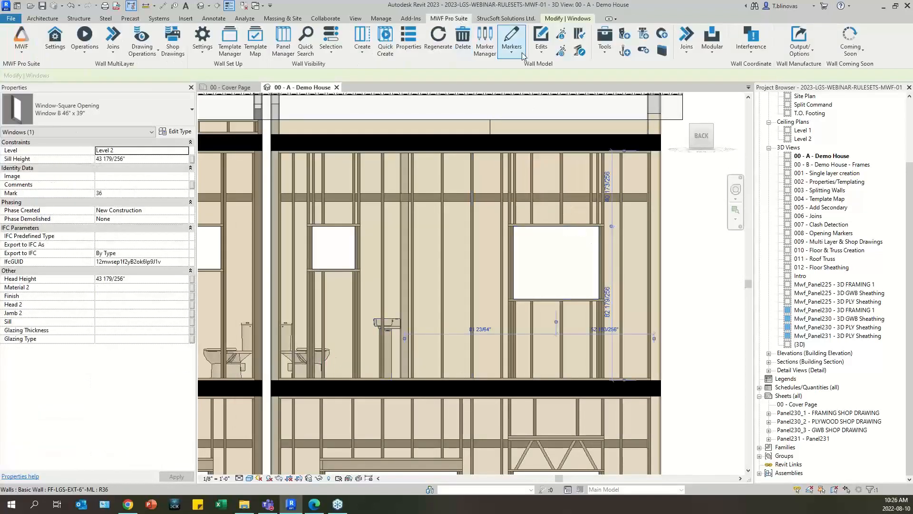
left_click(512, 55)
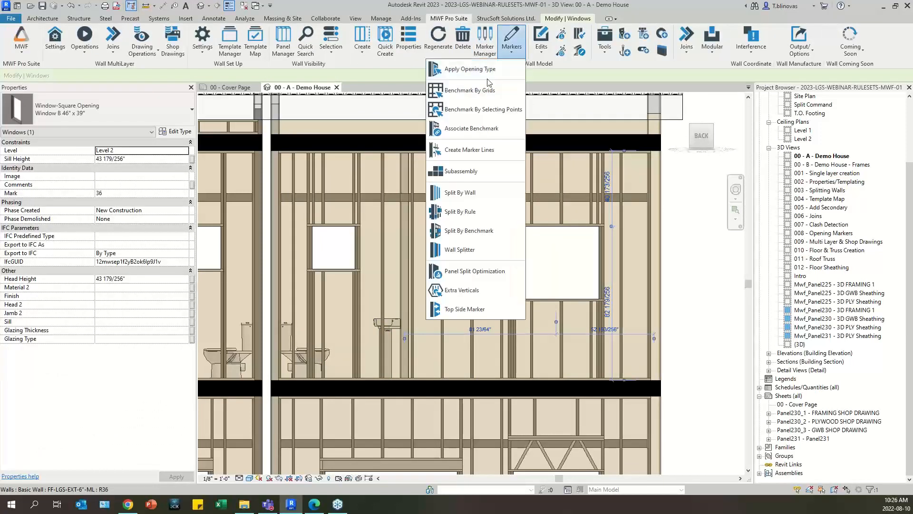
left_click(459, 75)
left_click(469, 191)
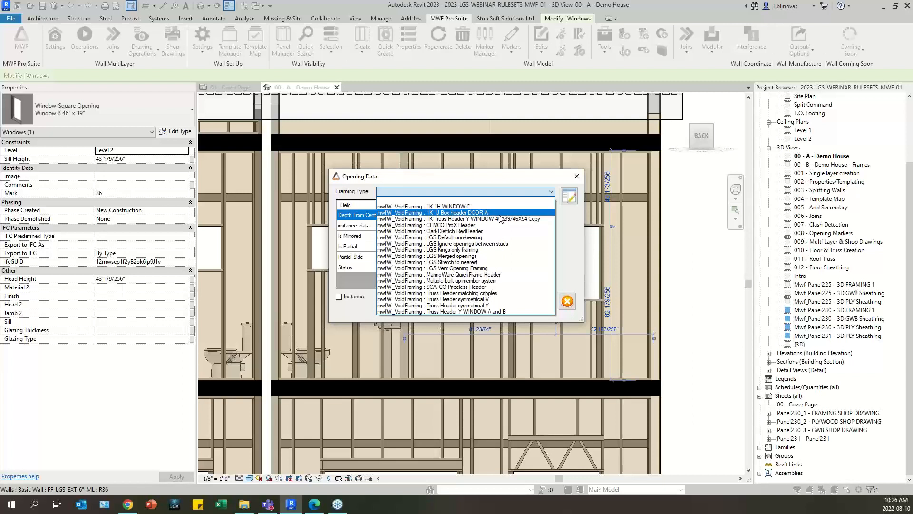
left_click(474, 312)
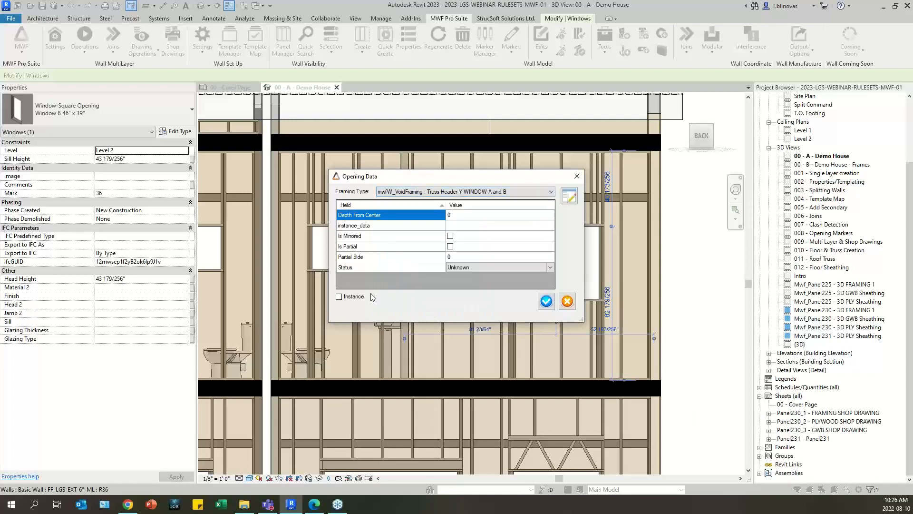
left_click(546, 300)
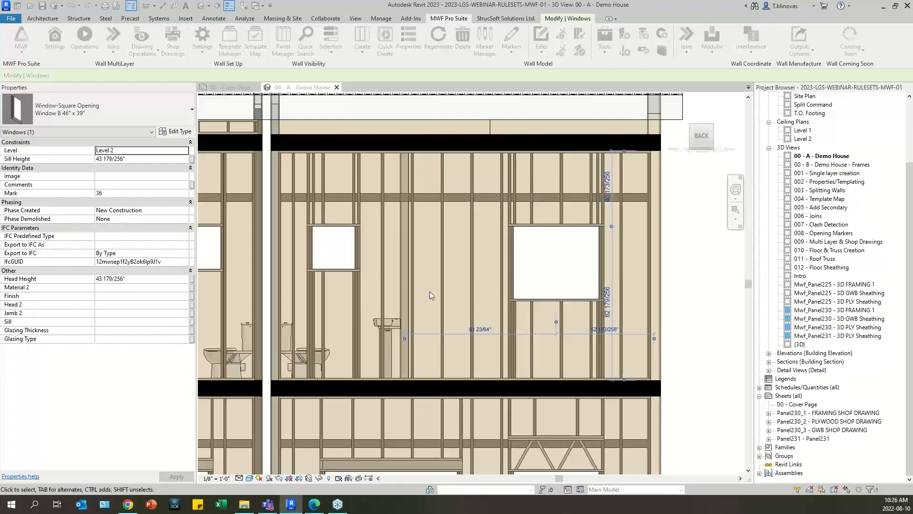
- Regenerate the adjoining unit's Level 2 back wall panel with the framing type assigned to its large window
left_click(502, 266)
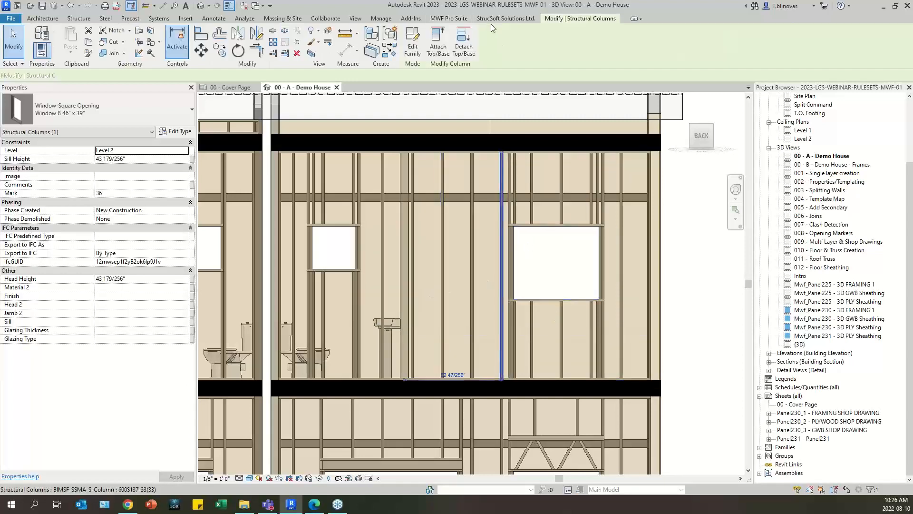
left_click(449, 18)
left_click(437, 48)
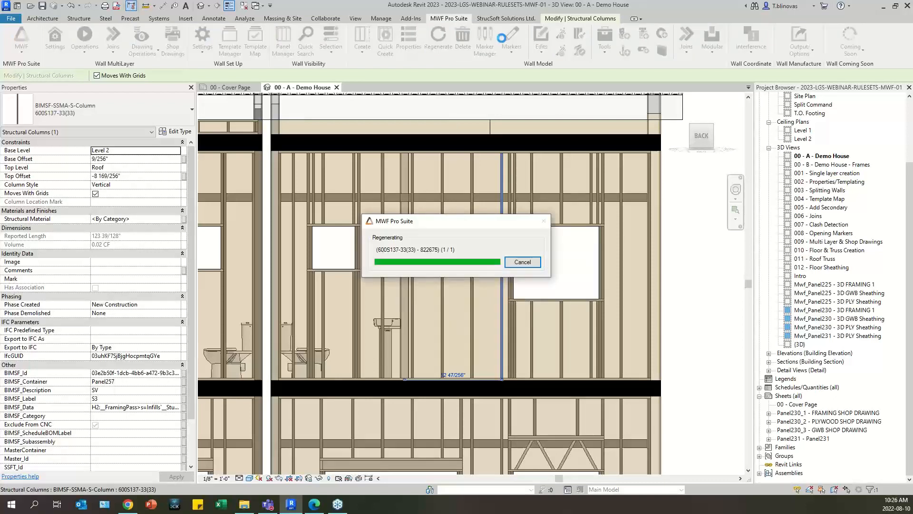
- Review the large Level 2 window's assigned opening data, its Instance option and the truss header settings, and close without saving
left_click(570, 232)
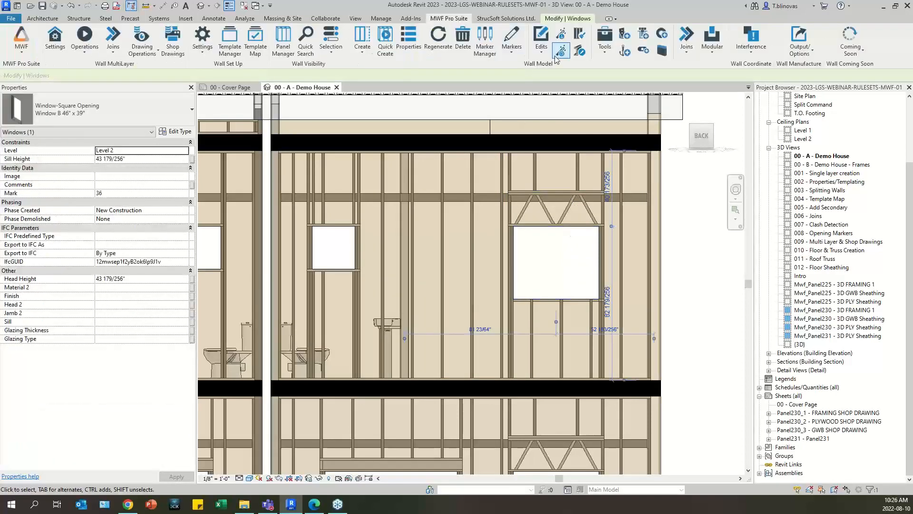
left_click(512, 40)
left_click(476, 69)
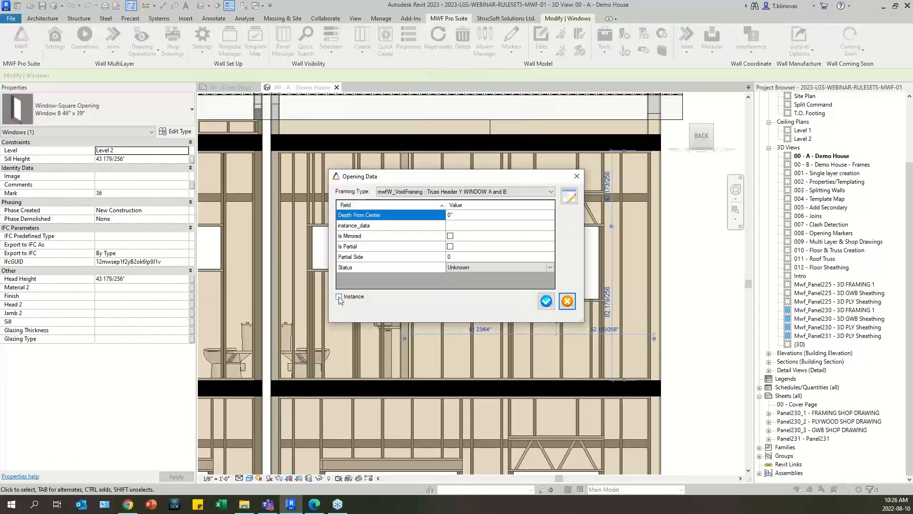
left_click(338, 296)
left_click(572, 196)
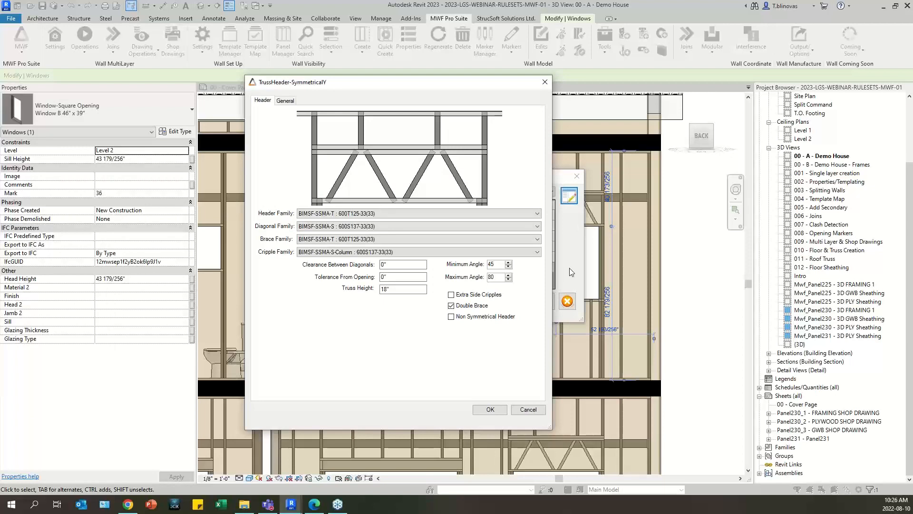
left_click(545, 82)
left_click(577, 176)
- Examine the framed openings of both units across the whole back elevation and from an angled 3D view
scroll(579, 215, "down", 5)
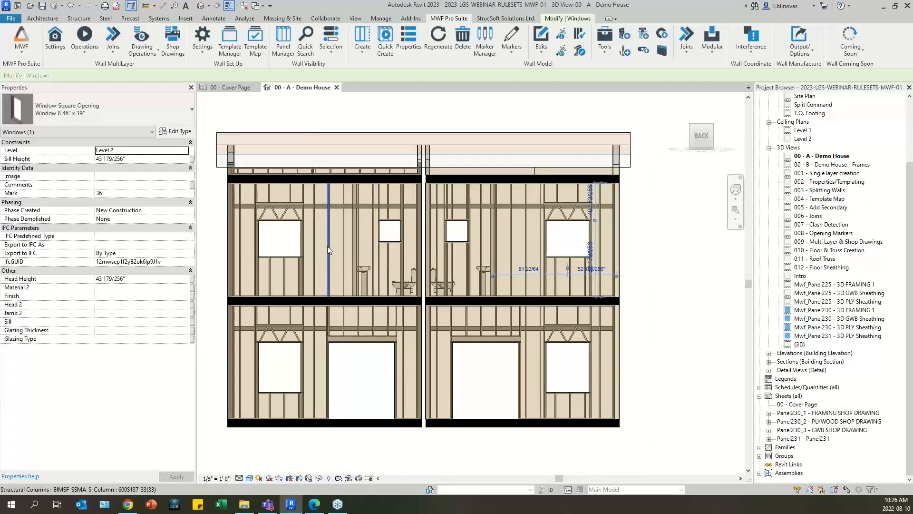
key("Escape")
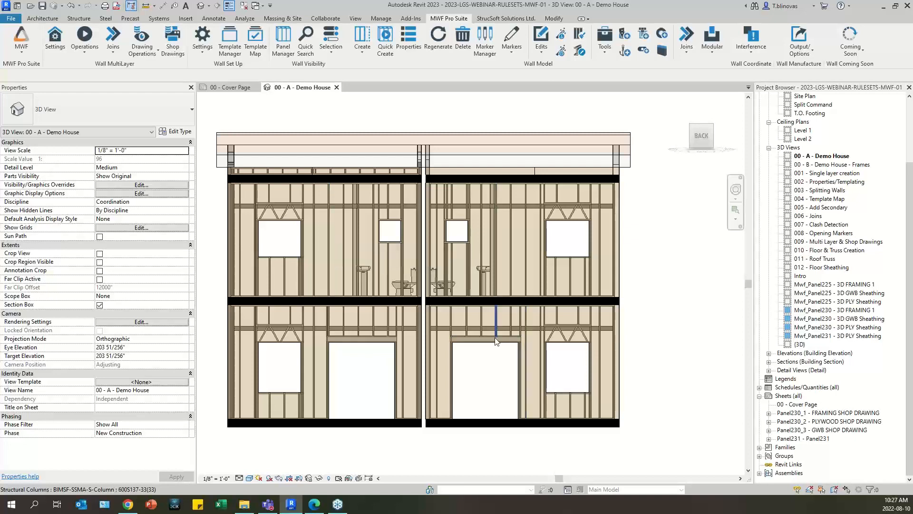
scroll(494, 338, "down", 3)
middle_click_drag(530, 348, 453, 403, "shift")
scroll(447, 309, "up", 5)
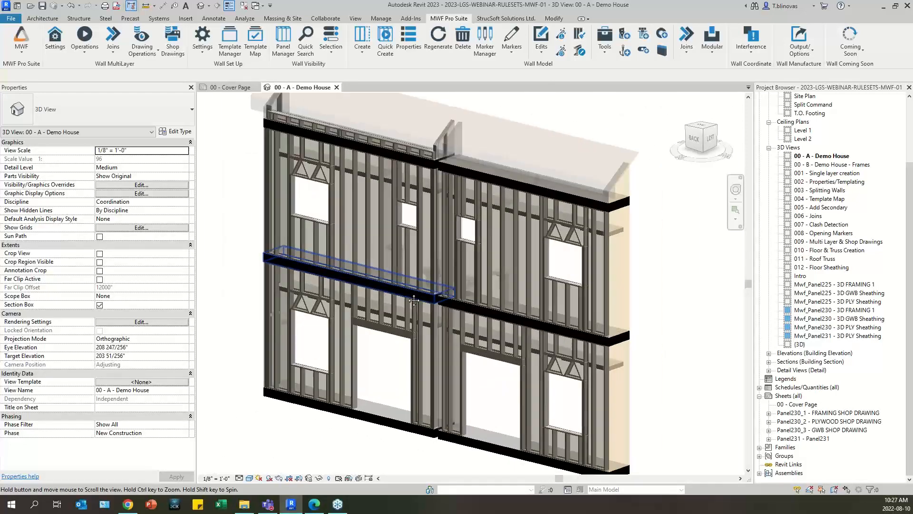